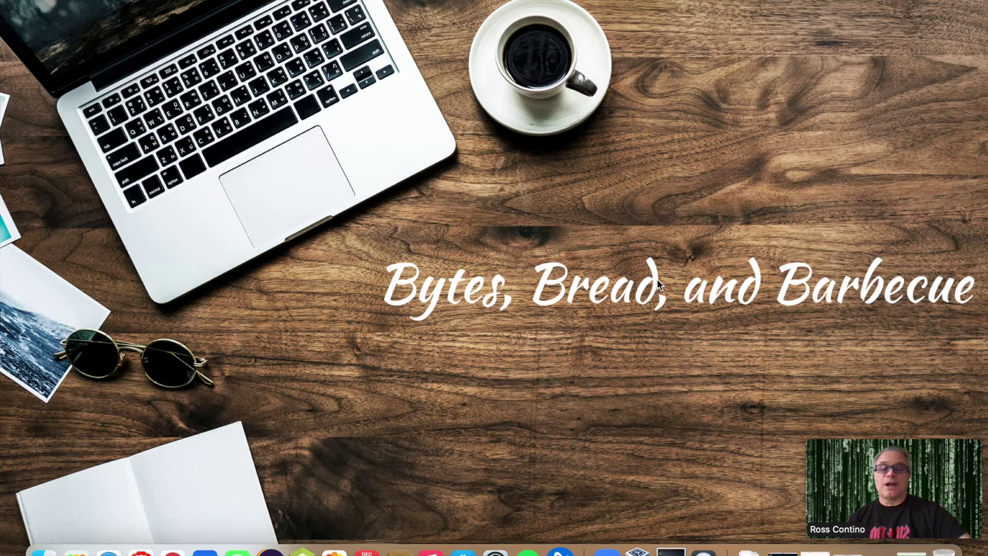
- Advance the slideshow to show 'A working computer', 'A blank flash drive' and 'An old computer' in turn
{"action": "key", "text": "Right"}
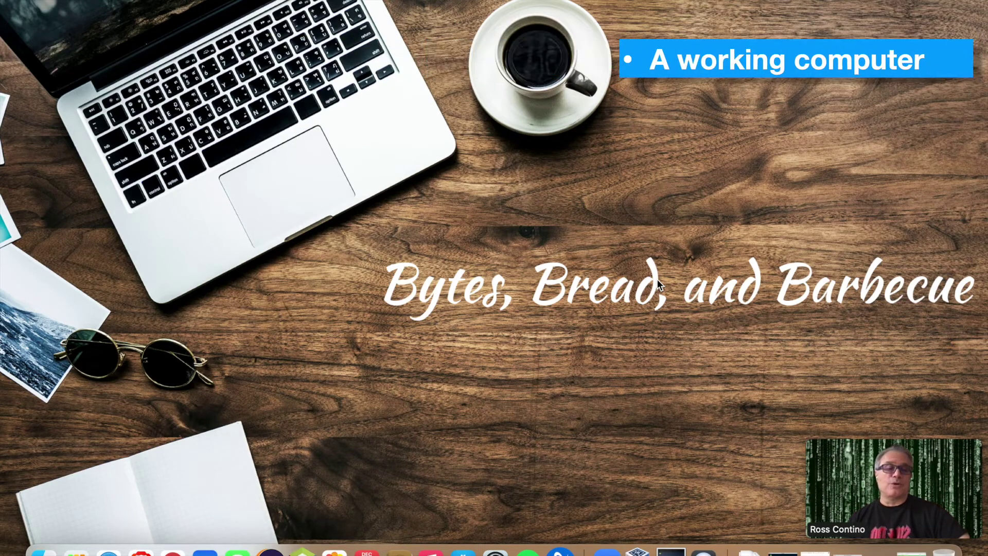
{"action": "key", "text": "Right"}
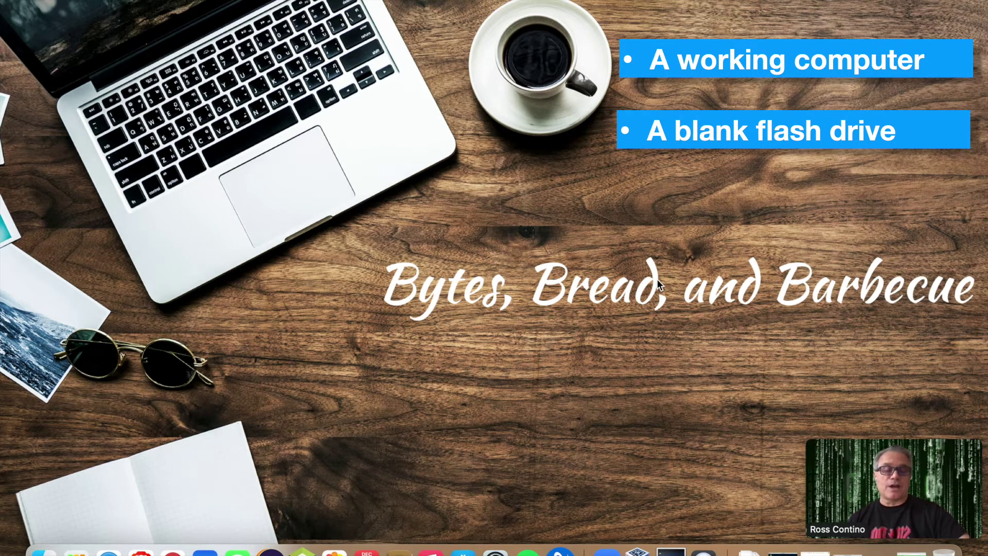
{"action": "key", "text": "Right"}
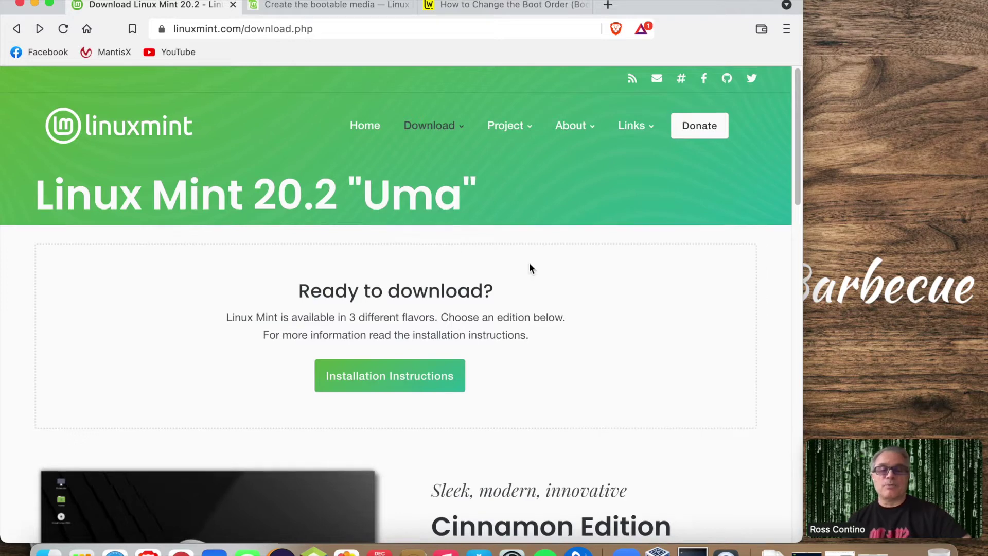
- Scroll the linuxmint.com download page past Cinnamon and MATE to the Xfce Edition
{"action": "scroll", "coordinate": [530, 265], "scroll_direction": "down", "scroll_amount": 5}
{"action": "scroll", "coordinate": [529, 261], "scroll_direction": "down", "scroll_amount": 1}
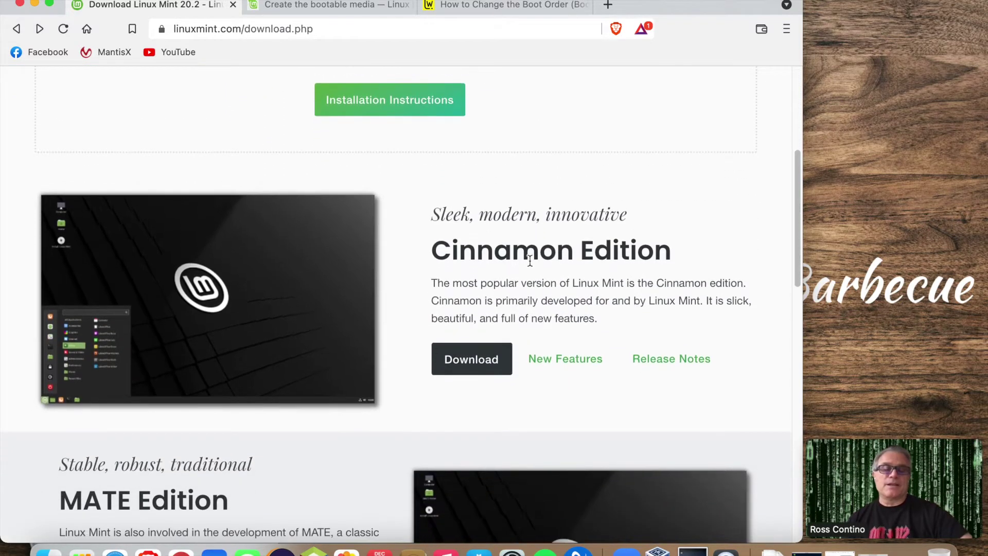
{"action": "scroll", "coordinate": [576, 264], "scroll_direction": "down", "scroll_amount": 2}
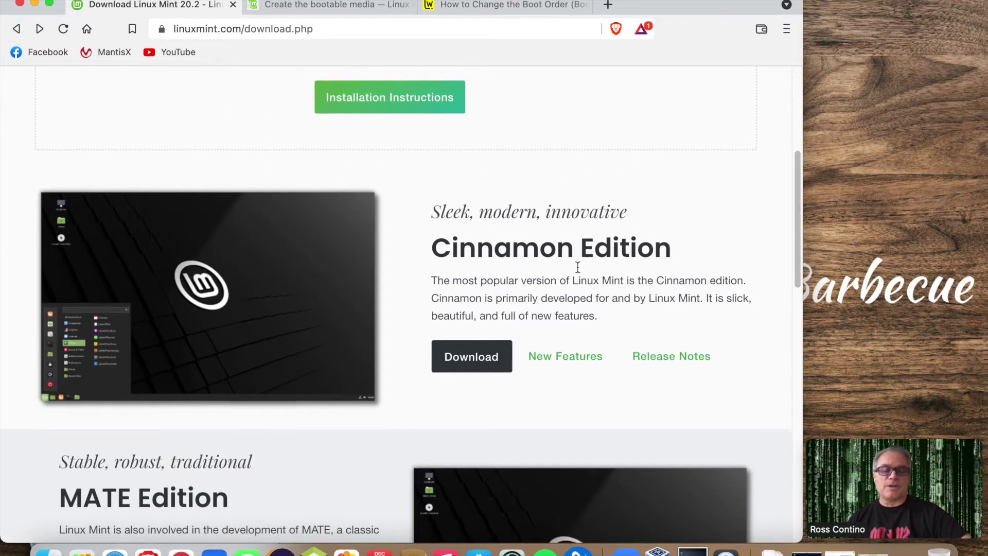
{"action": "scroll", "coordinate": [578, 269], "scroll_direction": "down", "scroll_amount": 12}
{"action": "scroll", "coordinate": [569, 261], "scroll_direction": "up", "scroll_amount": 2}
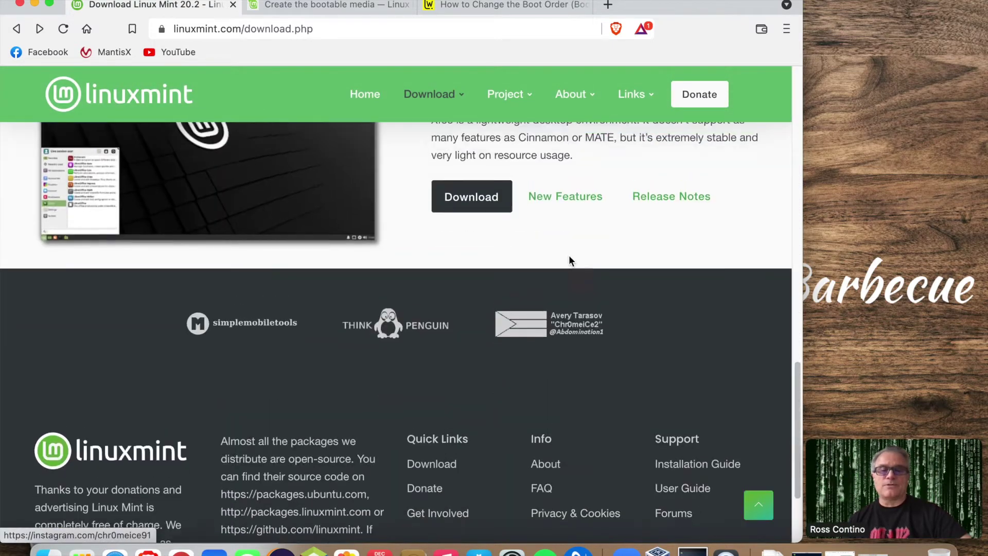
{"action": "scroll", "coordinate": [568, 255], "scroll_direction": "up", "scroll_amount": 1}
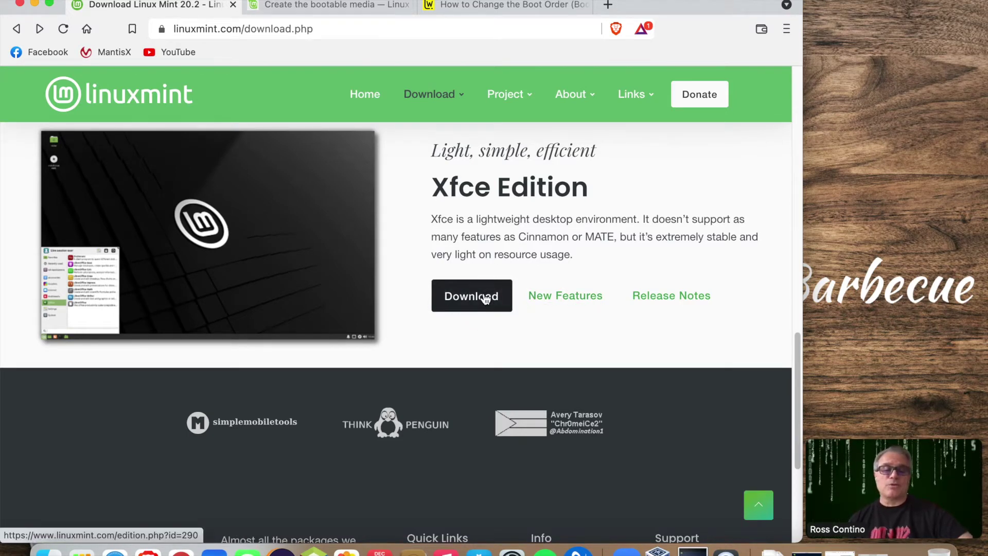
- Open the Xfce Edition download page and scroll through its mirrors table
{"action": "left_click", "coordinate": [486, 300]}
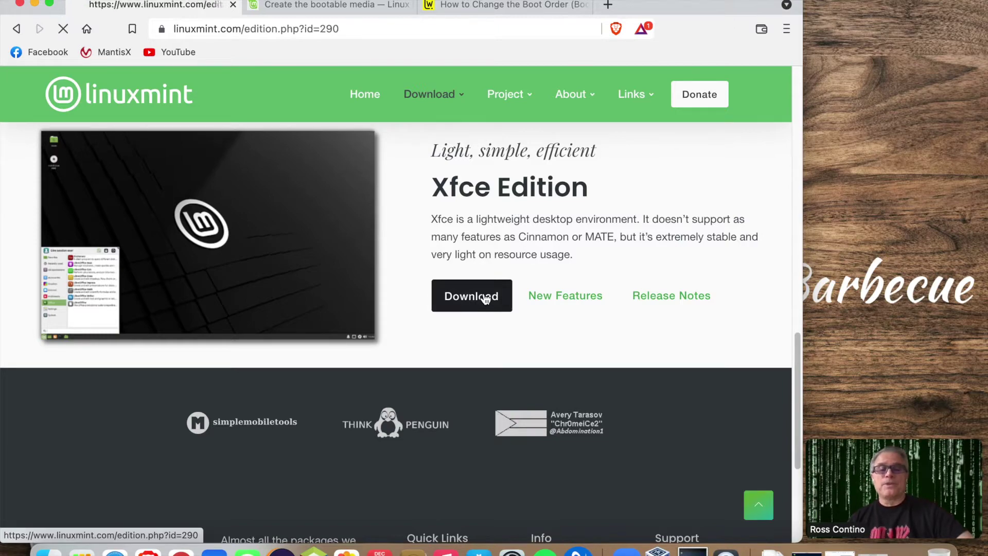
{"action": "scroll", "coordinate": [472, 307], "scroll_direction": "down", "scroll_amount": 15}
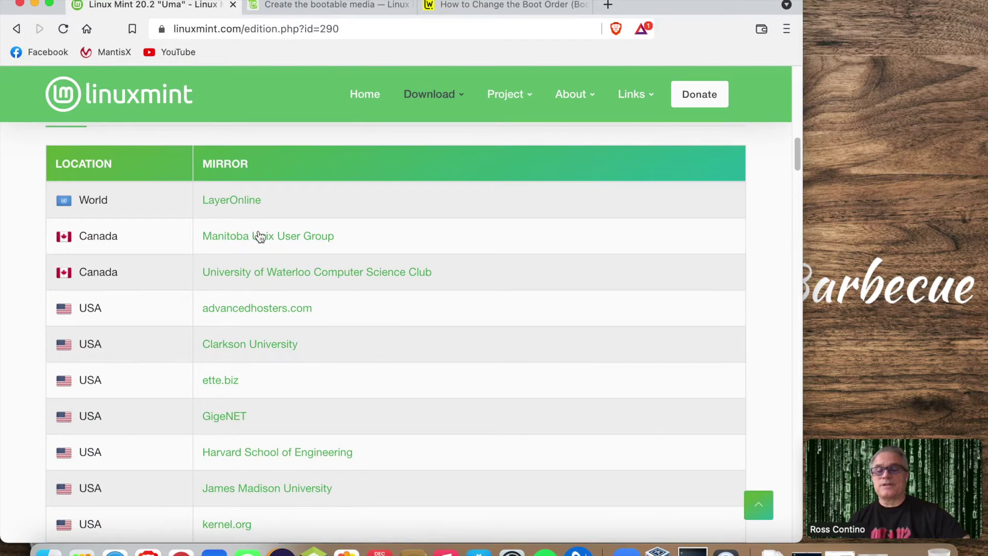
{"action": "scroll", "coordinate": [426, 373], "scroll_direction": "up", "scroll_amount": 3}
{"action": "scroll", "coordinate": [427, 373], "scroll_direction": "up", "scroll_amount": 15}
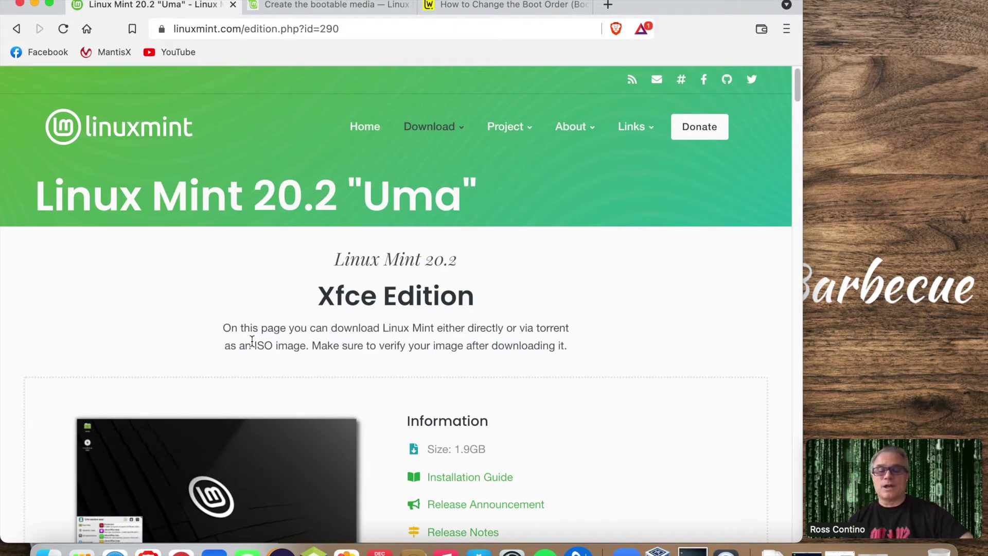
- Highlight the phrase 'ISO image' for emphasis, then clear the highlight
{"action": "left_click_drag", "start_coordinate": [254, 345], "coordinate": [309, 346]}
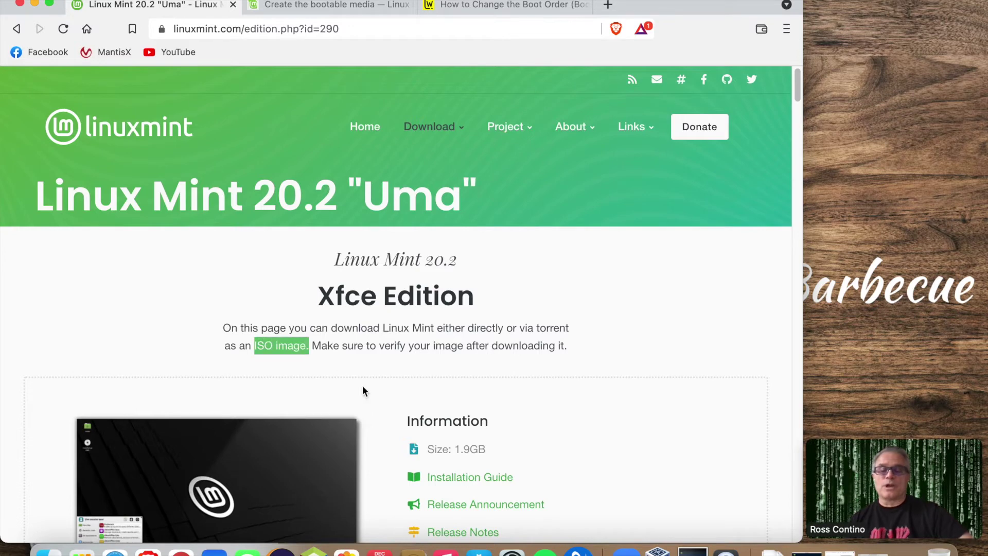
{"action": "left_click", "coordinate": [346, 361]}
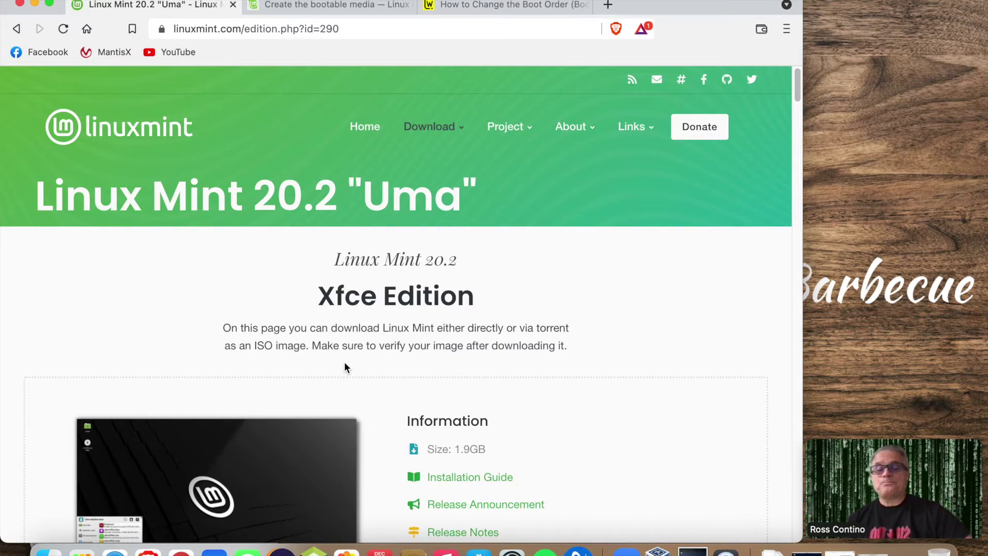
{"action": "scroll", "coordinate": [378, 360], "scroll_direction": "down", "scroll_amount": 2}
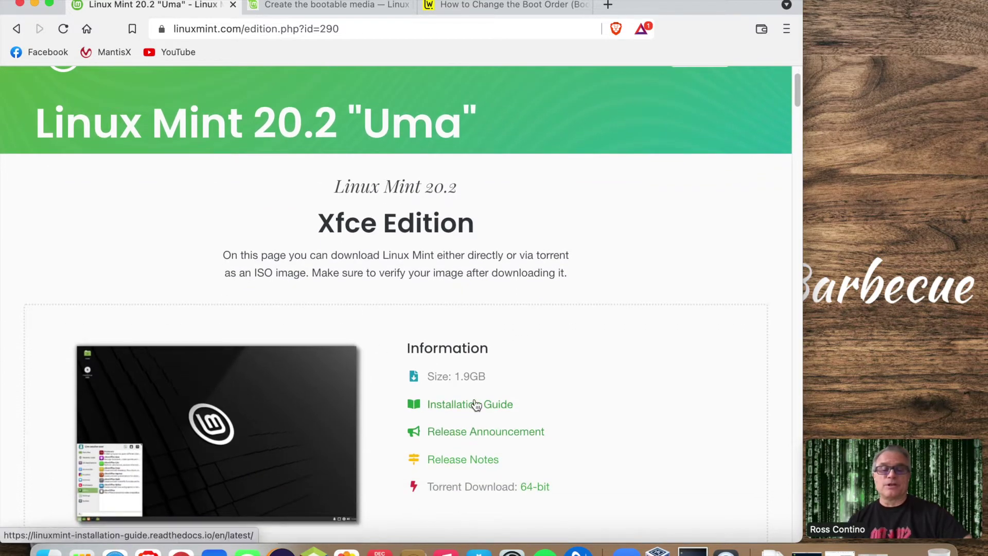
{"action": "scroll", "coordinate": [229, 93], "scroll_direction": "up", "scroll_amount": 2}
- Switch to the 'Create the bootable media' guide and scroll through its USB Image Writer instructions
{"action": "left_click", "coordinate": [303, 6]}
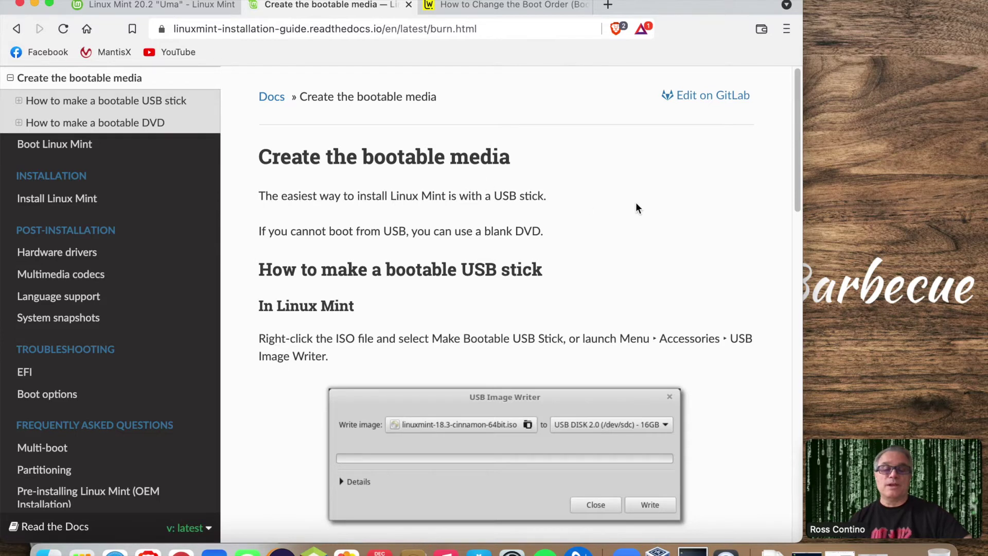
{"action": "scroll", "coordinate": [599, 231], "scroll_direction": "down", "scroll_amount": 1}
{"action": "scroll", "coordinate": [598, 230], "scroll_direction": "down", "scroll_amount": 4}
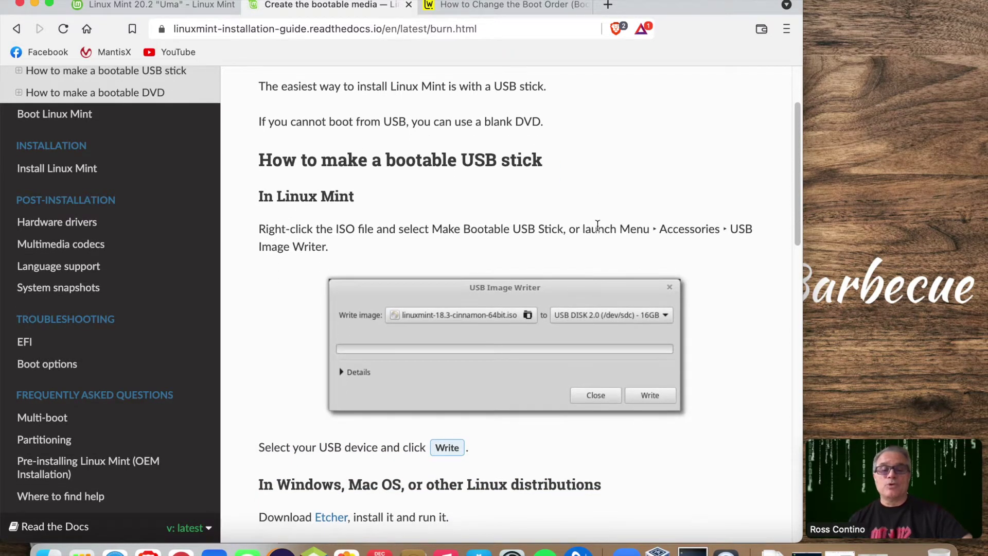
{"action": "scroll", "coordinate": [597, 230], "scroll_direction": "down", "scroll_amount": 10}
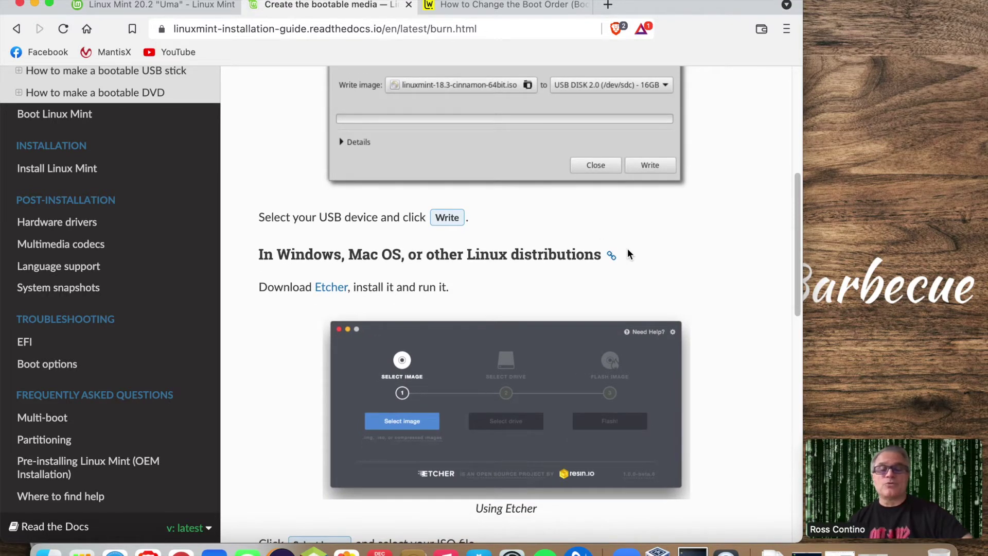
{"action": "scroll", "coordinate": [629, 254], "scroll_direction": "up", "scroll_amount": 14}
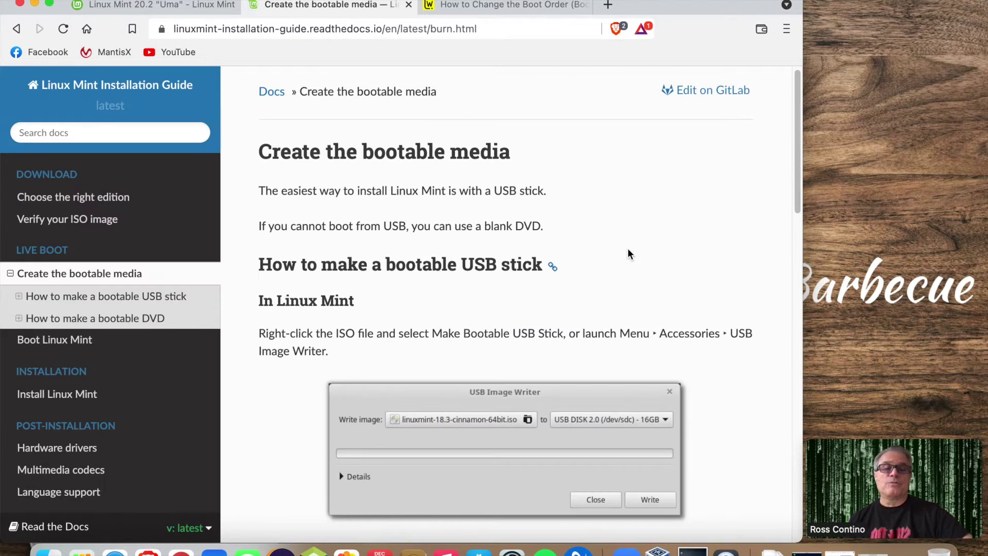
{"action": "scroll", "coordinate": [484, 180], "scroll_direction": "down", "scroll_amount": 5}
{"action": "scroll", "coordinate": [484, 180], "scroll_direction": "up", "scroll_amount": 5}
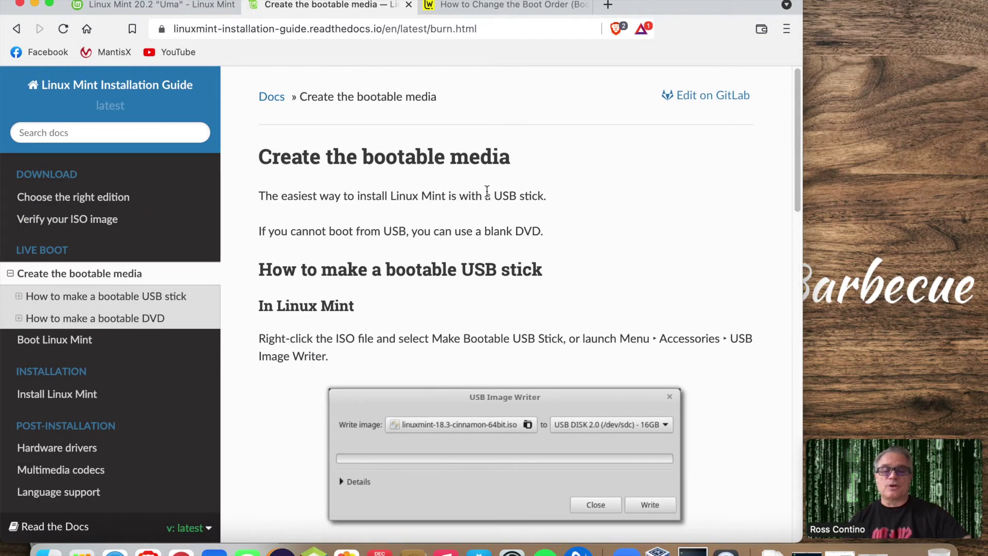
- Scroll through the Etcher instructions, then switch to the Lifewire boot-order article tab
{"action": "scroll", "coordinate": [487, 191], "scroll_direction": "down", "scroll_amount": 8}
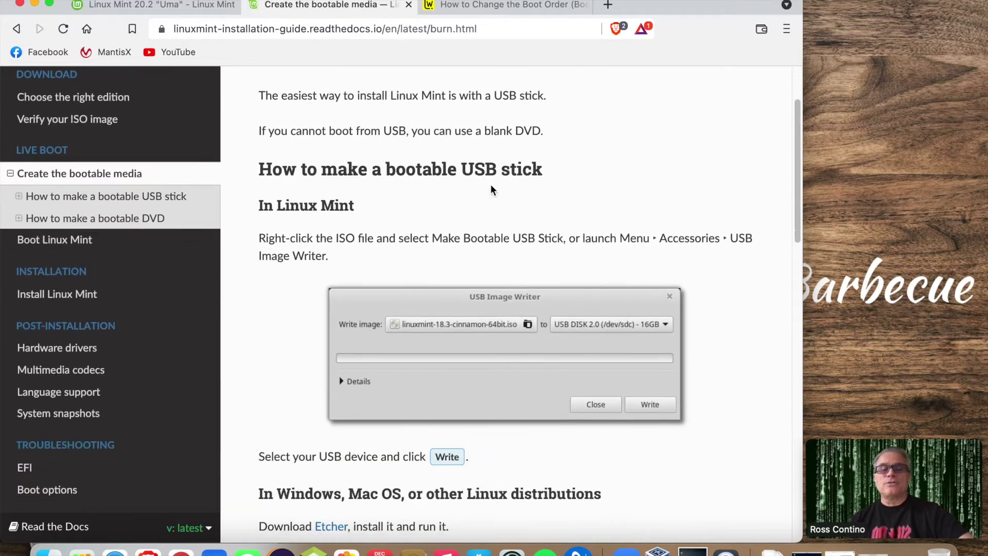
{"action": "scroll", "coordinate": [492, 190], "scroll_direction": "down", "scroll_amount": 15}
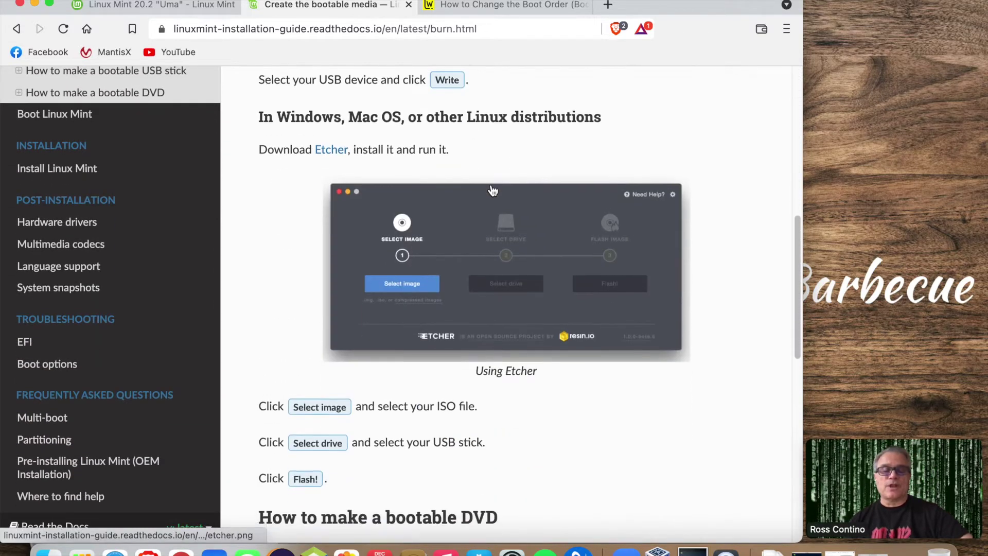
{"action": "scroll", "coordinate": [492, 189], "scroll_direction": "up", "scroll_amount": 20}
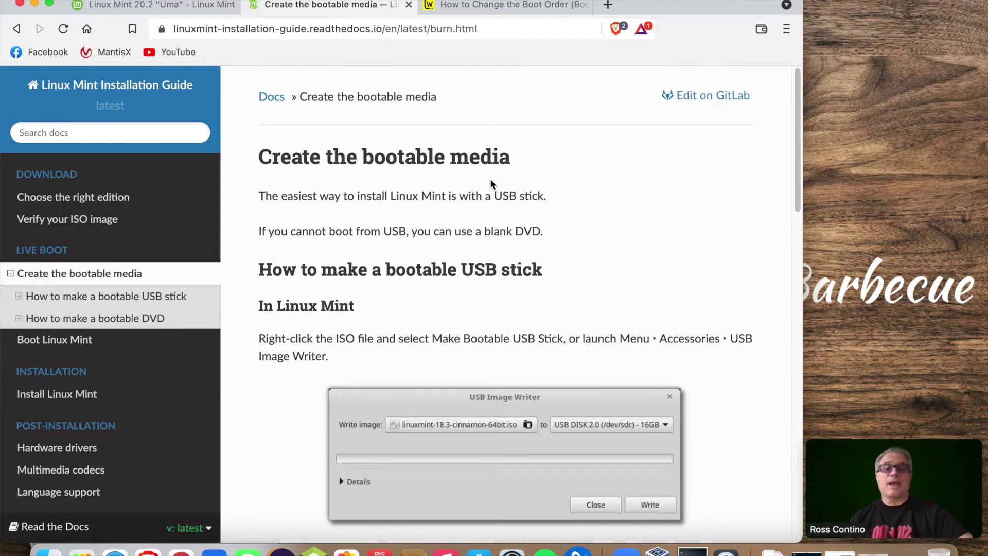
{"action": "left_click", "coordinate": [499, 8]}
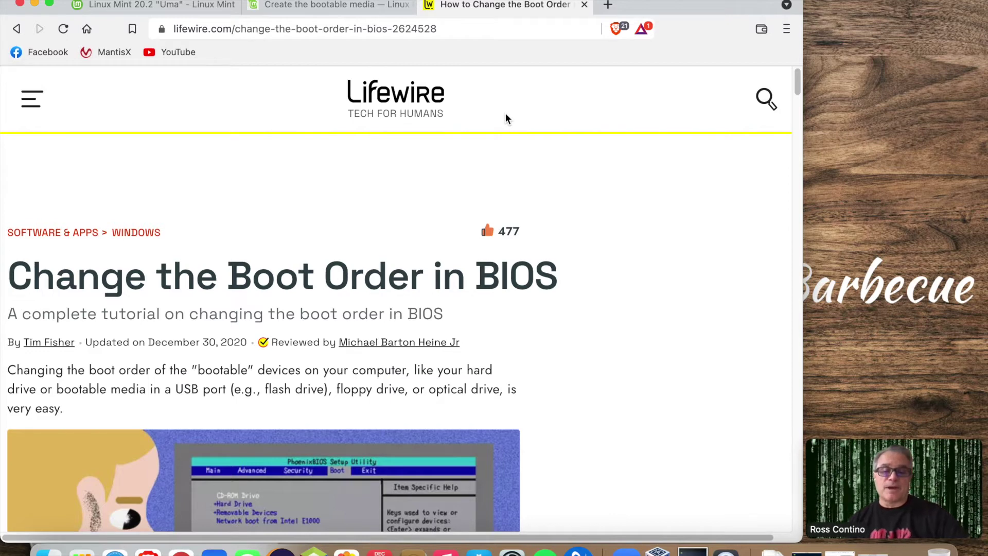
- Scroll the Lifewire boot-order article to the BIOS illustration, then minimize Brave to the desktop
{"action": "scroll", "coordinate": [509, 386], "scroll_direction": "down", "scroll_amount": 3}
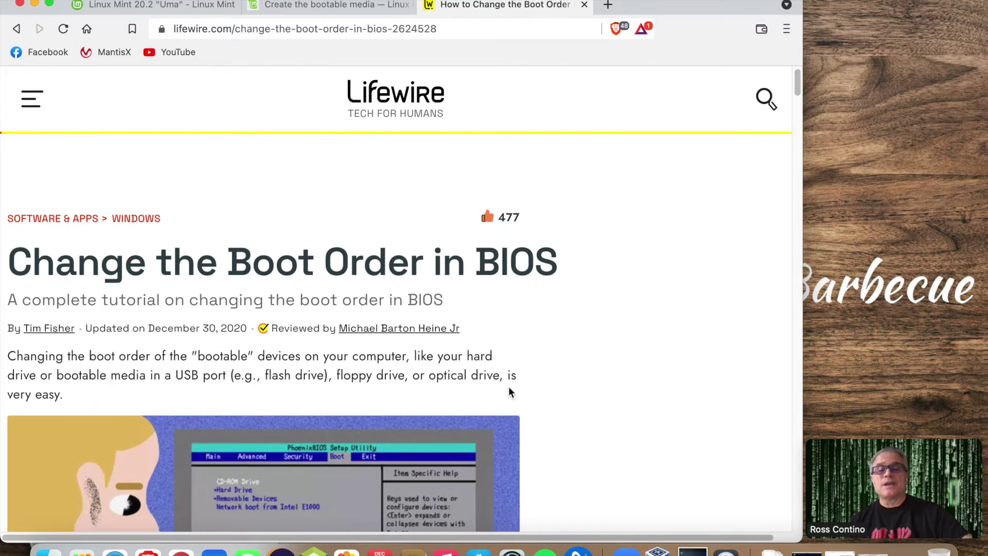
{"action": "scroll", "coordinate": [508, 385], "scroll_direction": "down", "scroll_amount": 3}
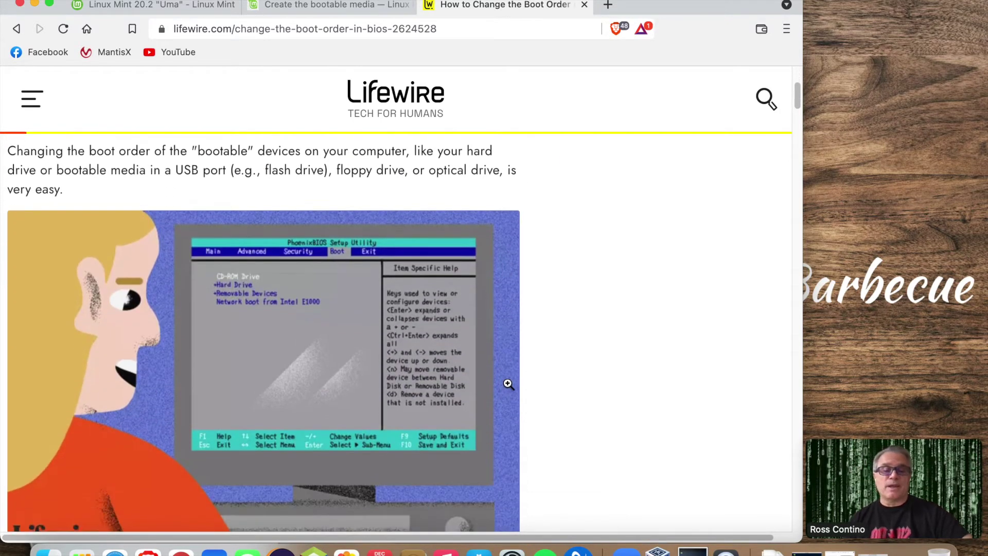
{"action": "scroll", "coordinate": [509, 384], "scroll_direction": "down", "scroll_amount": 1}
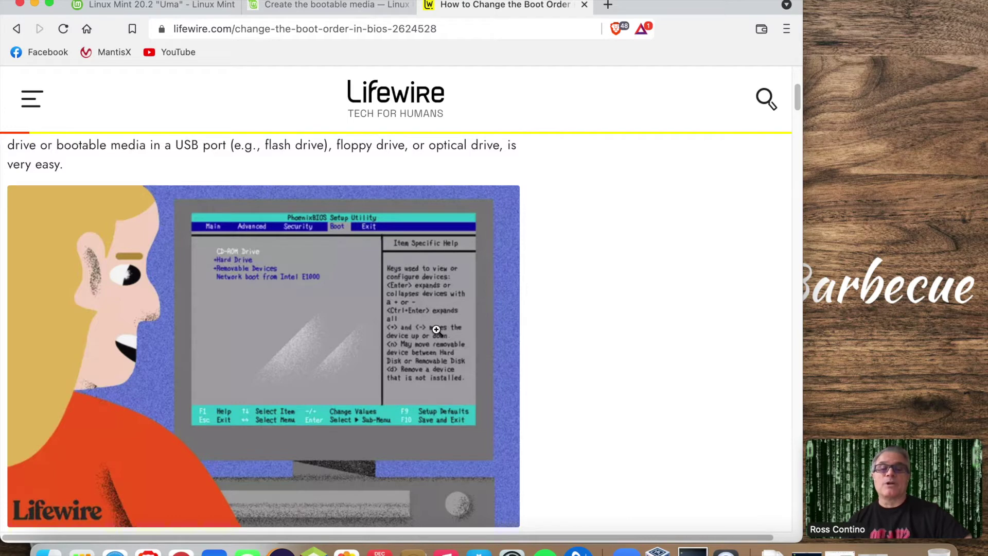
{"action": "scroll", "coordinate": [437, 328], "scroll_direction": "down", "scroll_amount": 1}
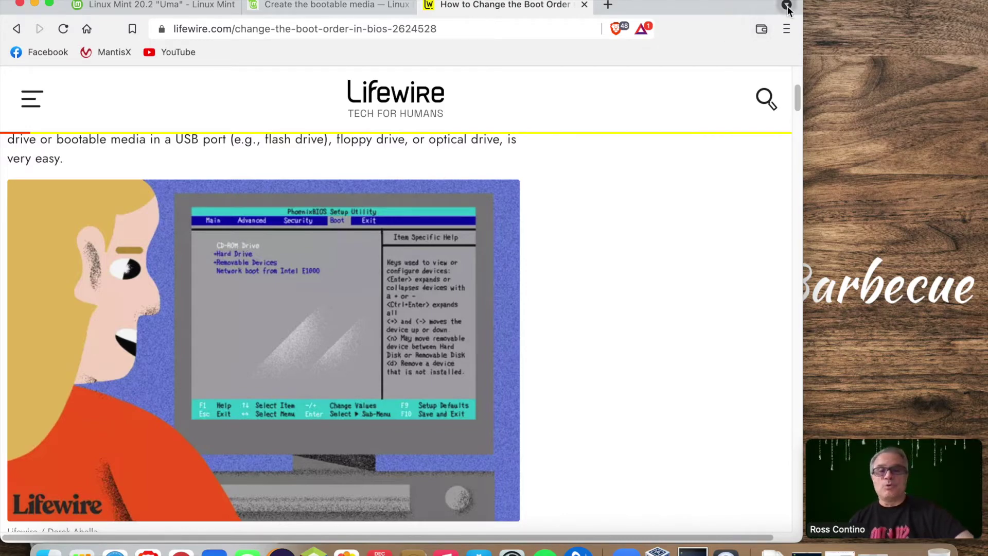
{"action": "left_click", "coordinate": [35, 4]}
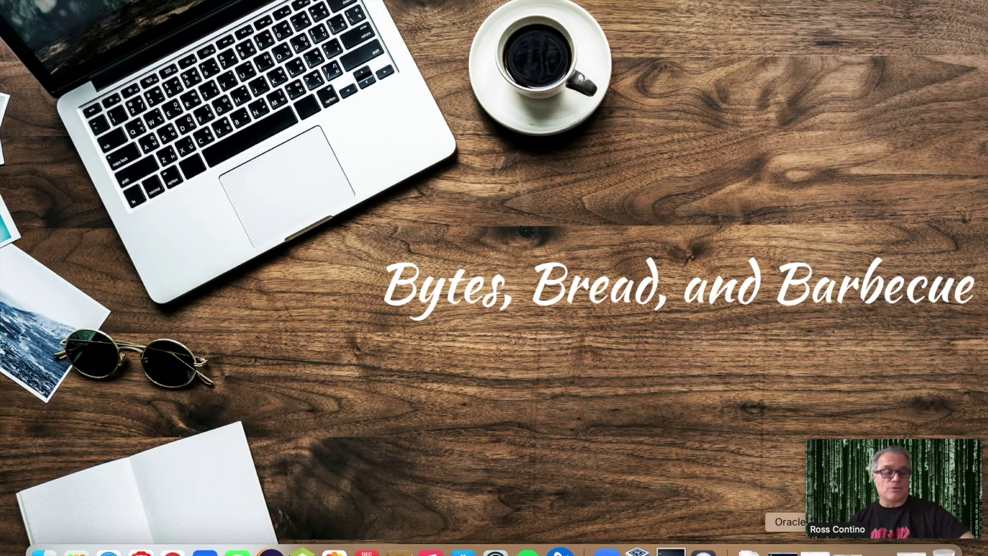
- Restore VirtualBox Manager and start a new VM named xfce2 with type Linux
{"action": "left_click", "coordinate": [816, 552]}
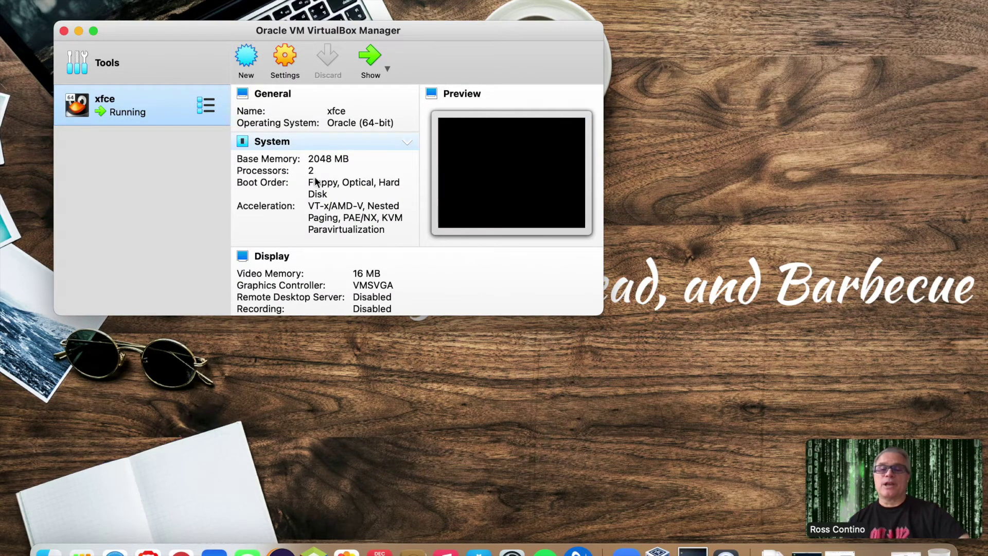
{"action": "left_click", "coordinate": [247, 56]}
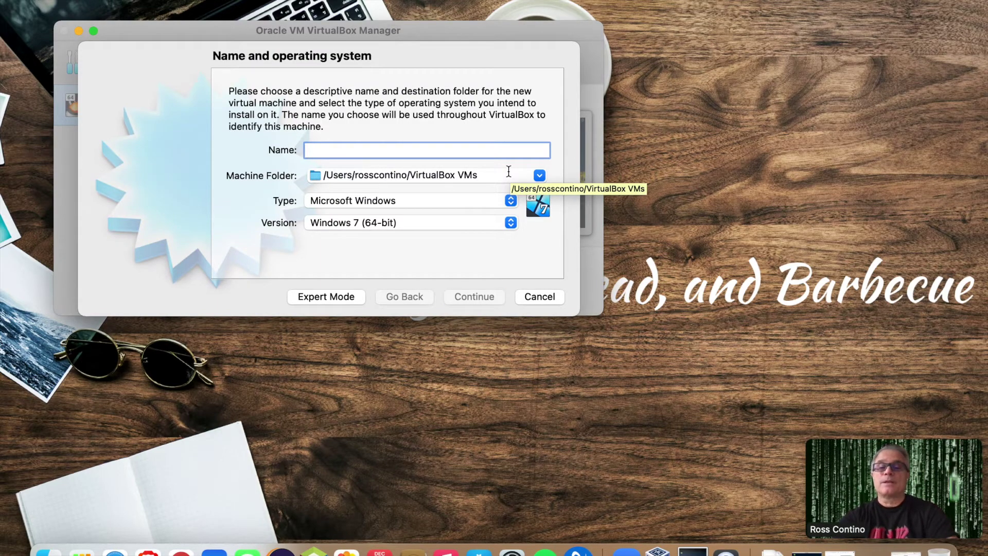
{"action": "type", "text": "xfce2"}
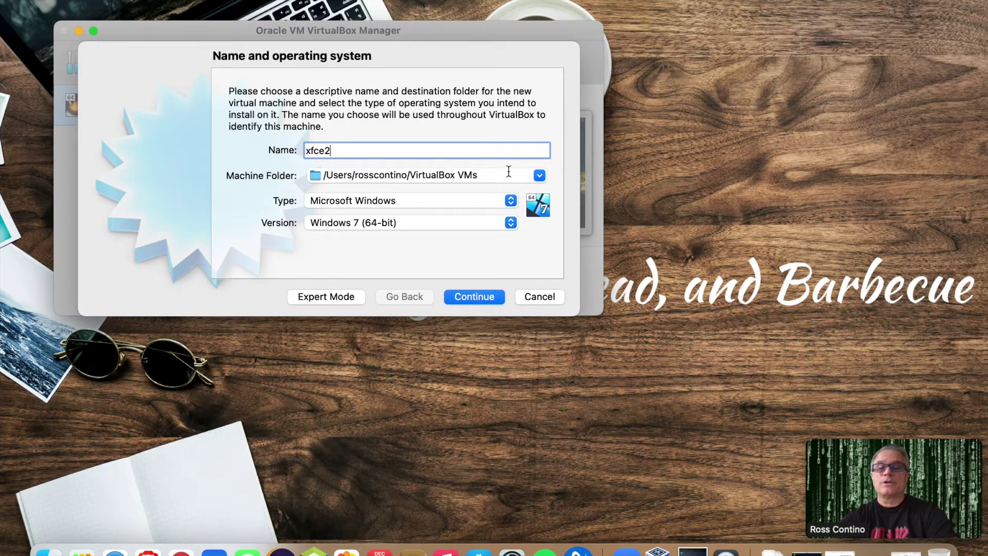
{"action": "left_click", "coordinate": [511, 200]}
{"action": "left_click", "coordinate": [437, 218]}
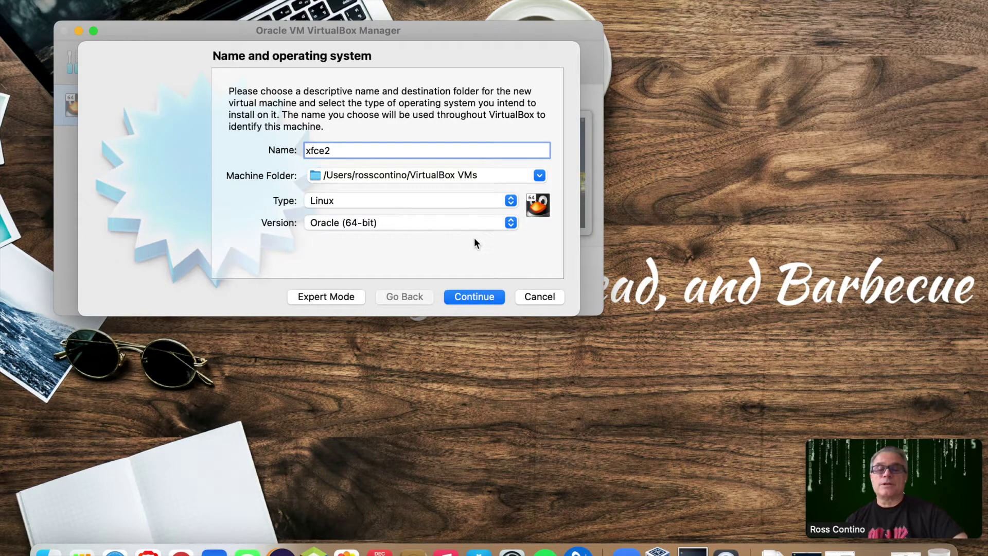
{"action": "left_click", "coordinate": [484, 298]}
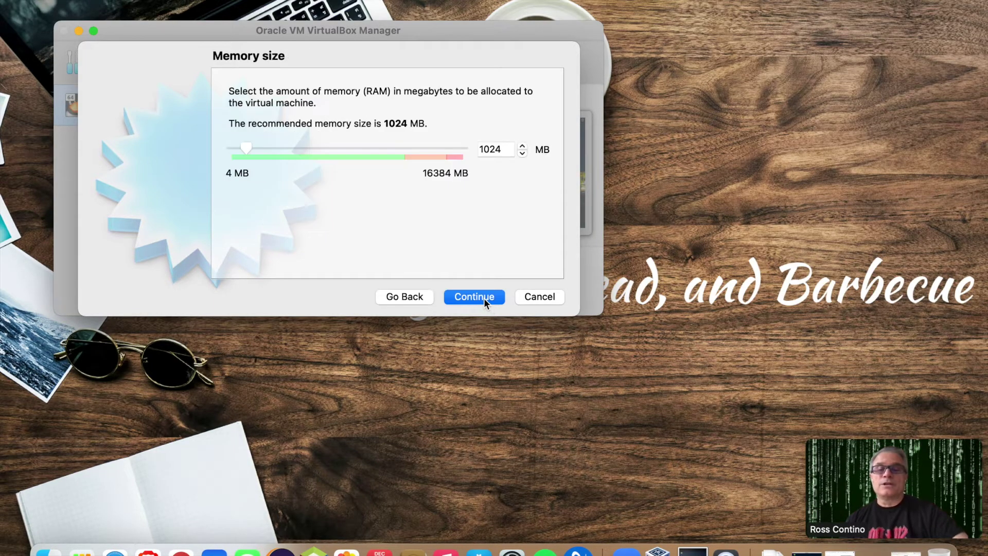
- Give xfce2 2048 MB of memory and a new 12 GB VDI hard disk
{"action": "left_click_drag", "start_coordinate": [245, 146], "coordinate": [262, 149]}
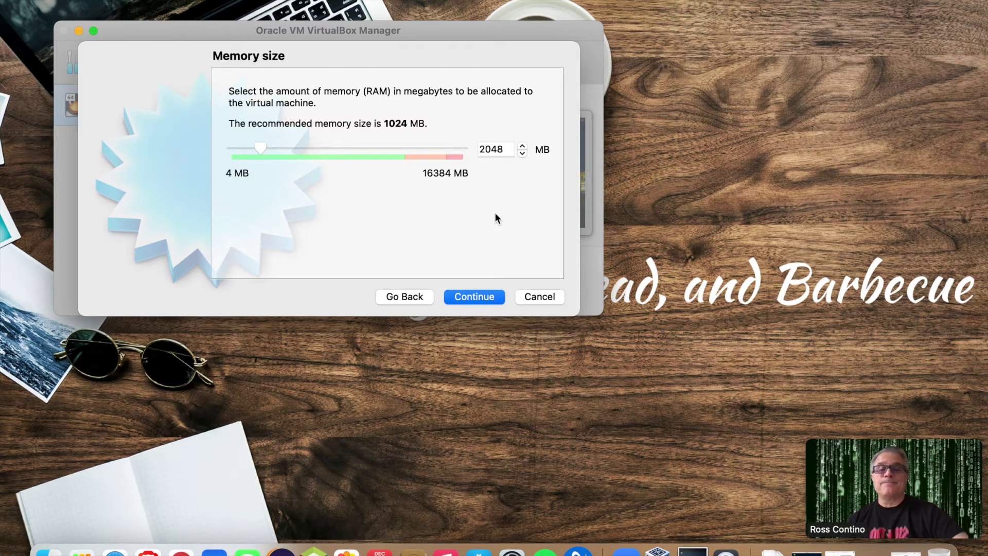
{"action": "left_click", "coordinate": [483, 296]}
{"action": "left_click", "coordinate": [483, 296]}
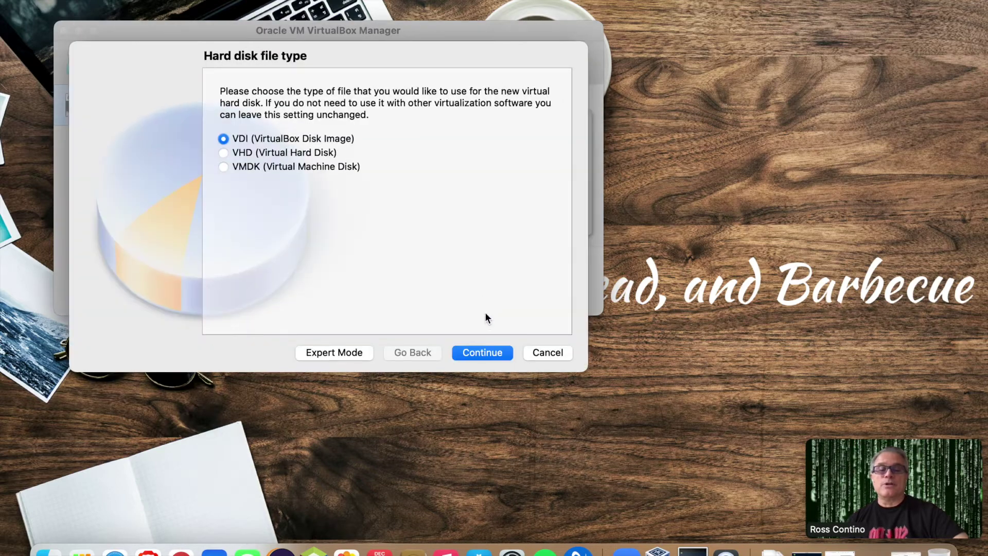
{"action": "left_click", "coordinate": [487, 355]}
{"action": "left_click", "coordinate": [487, 356]}
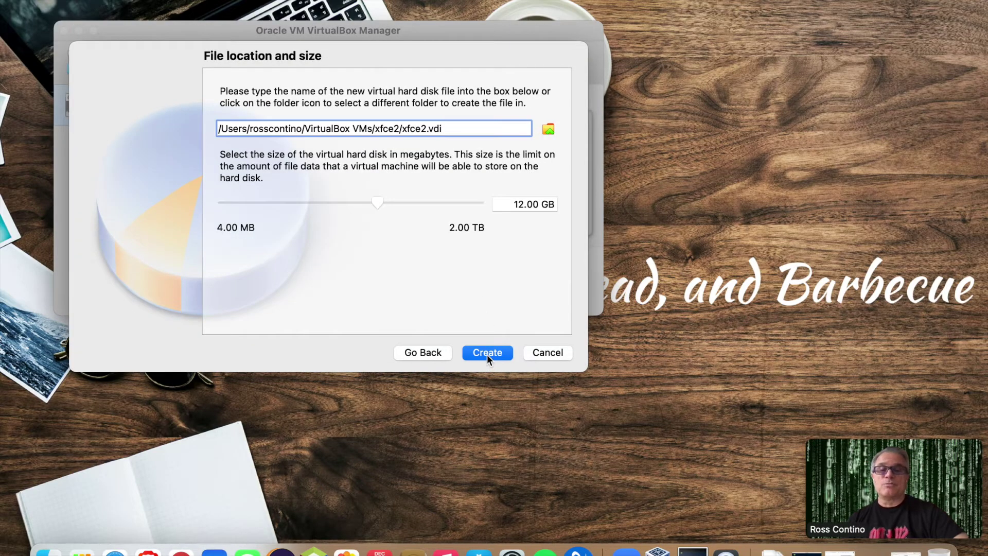
{"action": "left_click", "coordinate": [487, 354]}
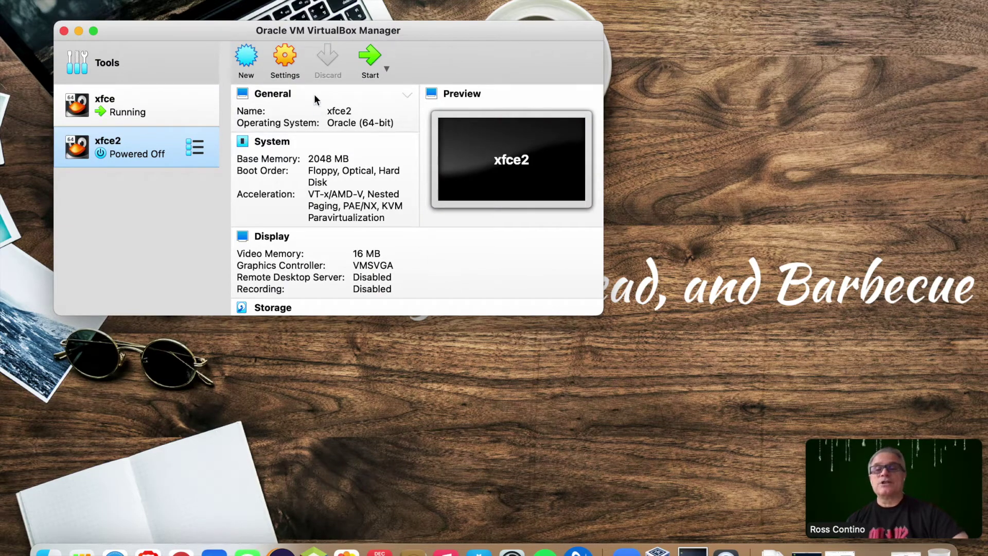
{"action": "left_click", "coordinate": [290, 60]}
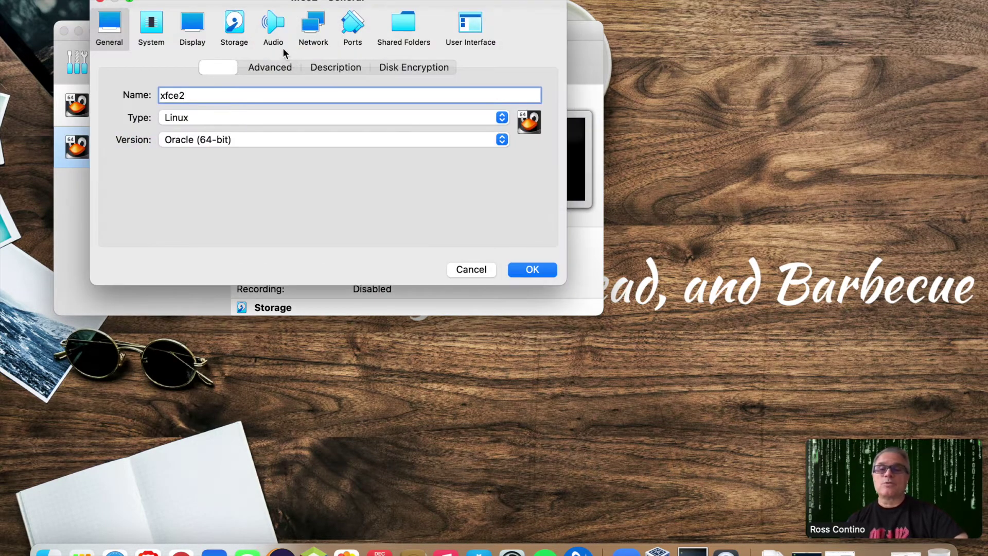
- Set Processor(s) to 2 under System > Processor and save the settings
{"action": "left_click", "coordinate": [152, 24]}
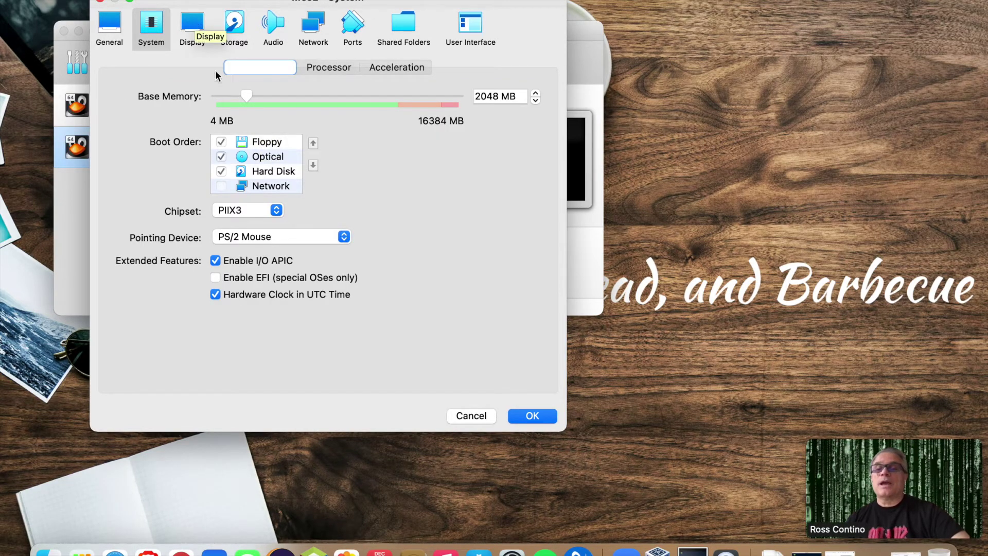
{"action": "left_click", "coordinate": [338, 68]}
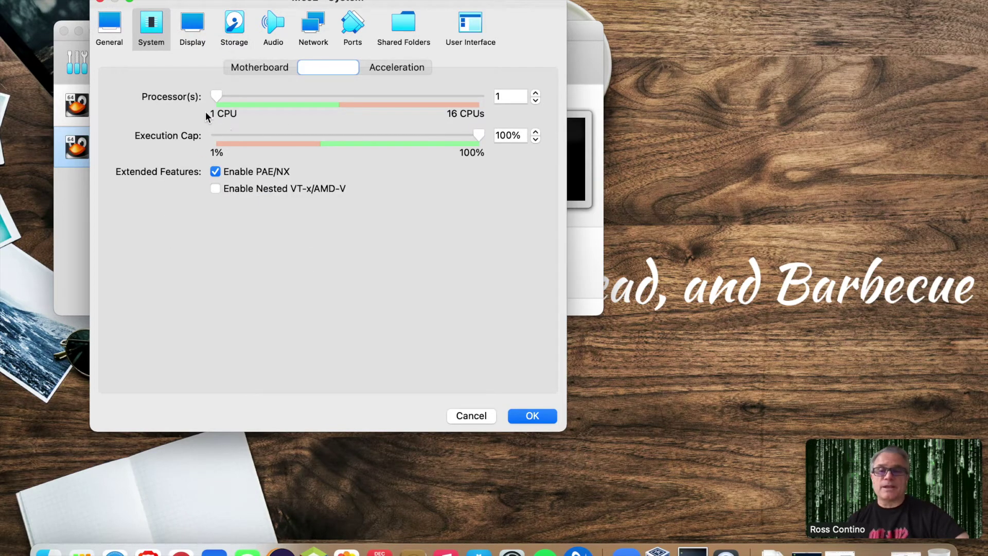
{"action": "left_click_drag", "start_coordinate": [220, 94], "coordinate": [233, 93]}
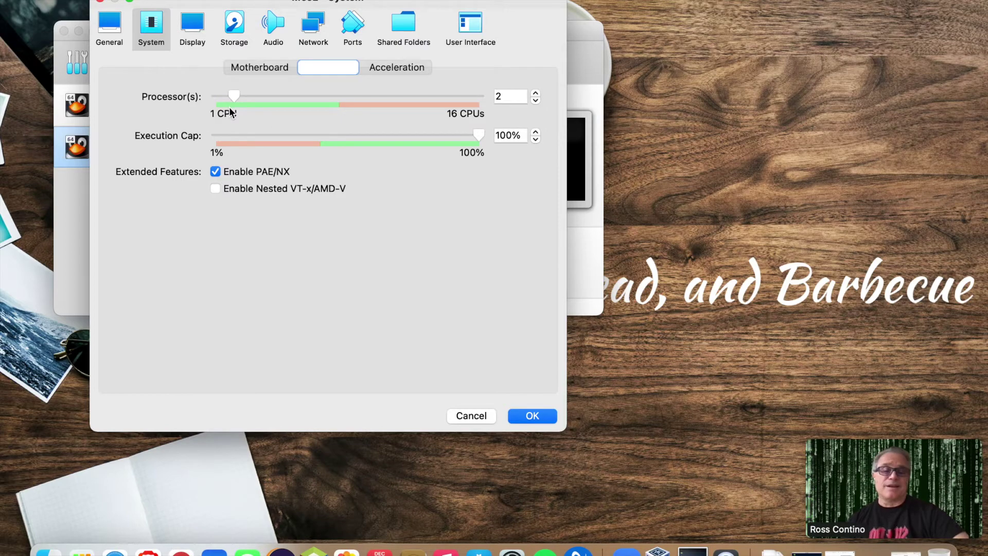
{"action": "left_click", "coordinate": [533, 416]}
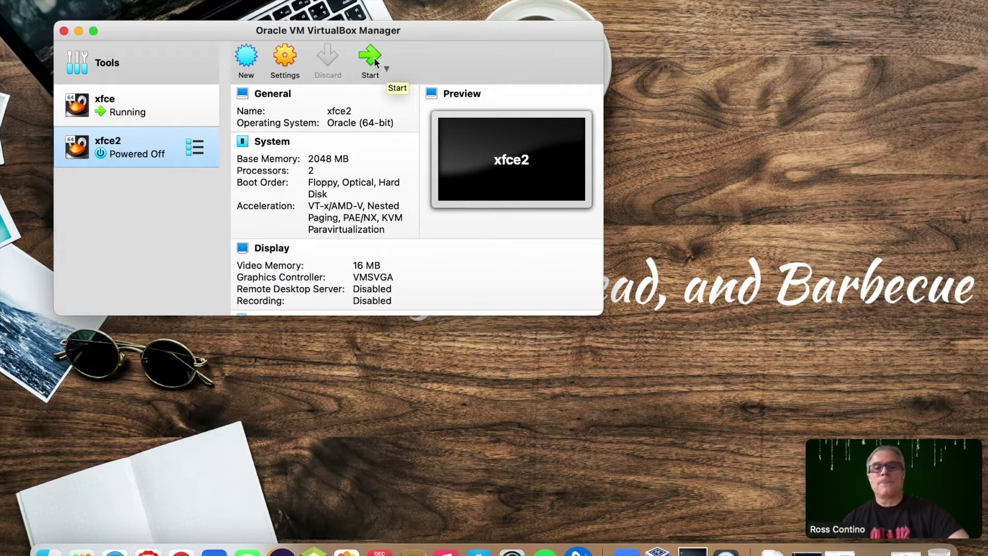
- Start xfce2 from linuxmint-20.2-xfce-64bit.iso, move its window, and choose Scaled Mode
{"action": "left_click", "coordinate": [370, 57]}
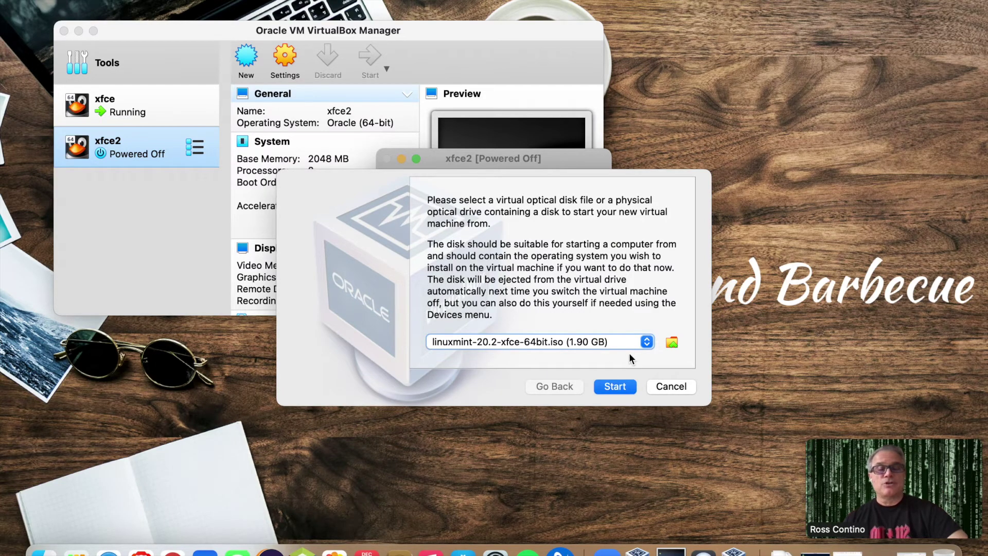
{"action": "left_click", "coordinate": [617, 386]}
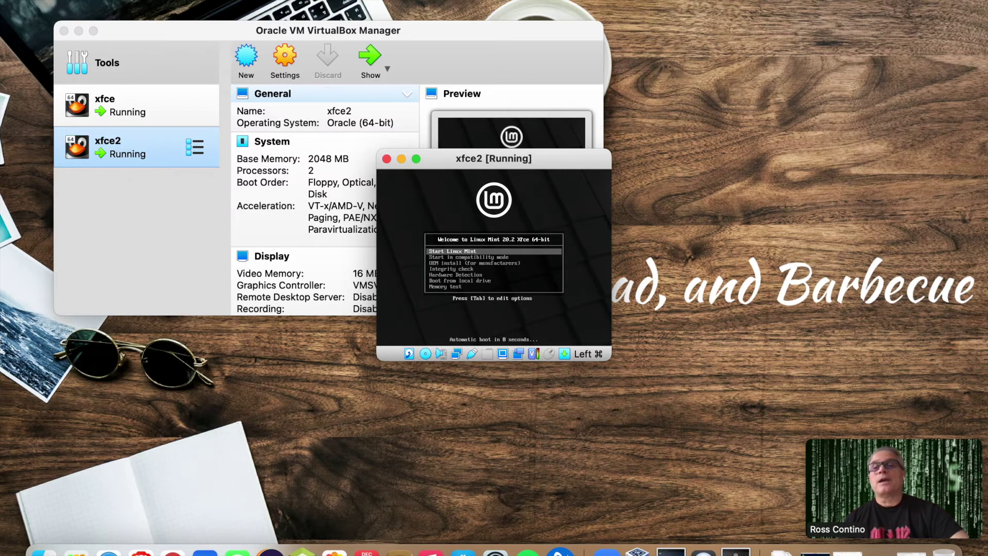
{"action": "left_click_drag", "start_coordinate": [502, 163], "coordinate": [236, 72]}
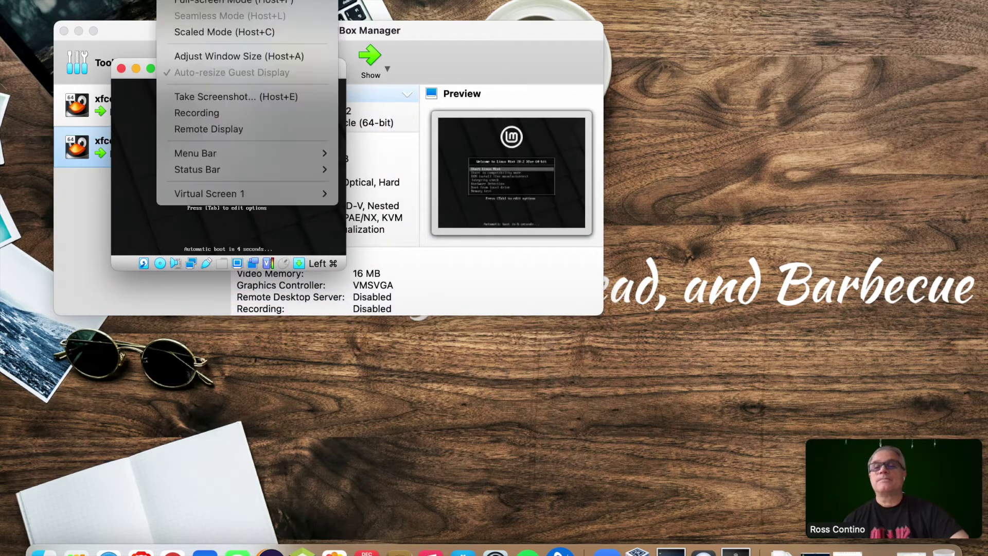
{"action": "left_click", "coordinate": [226, 31]}
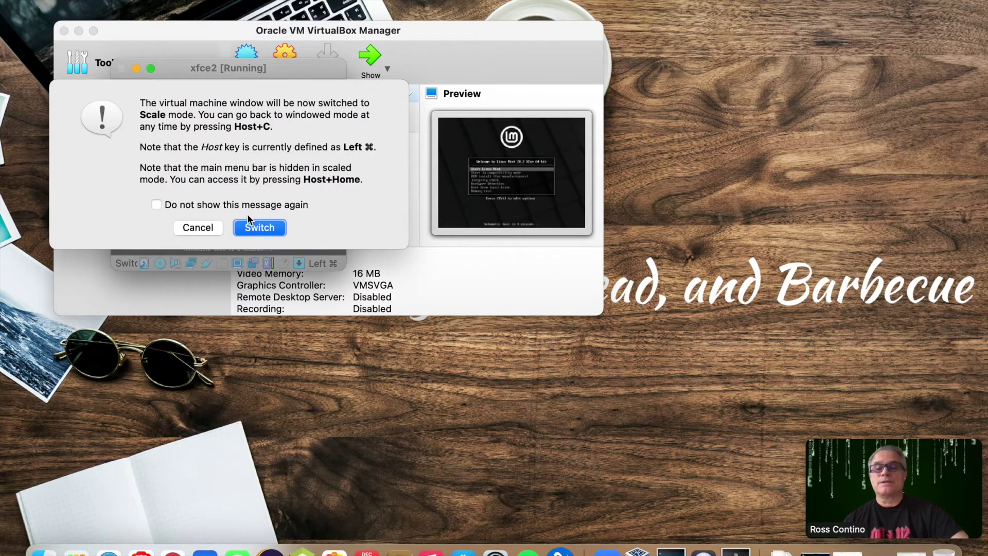
{"action": "left_click", "coordinate": [261, 228]}
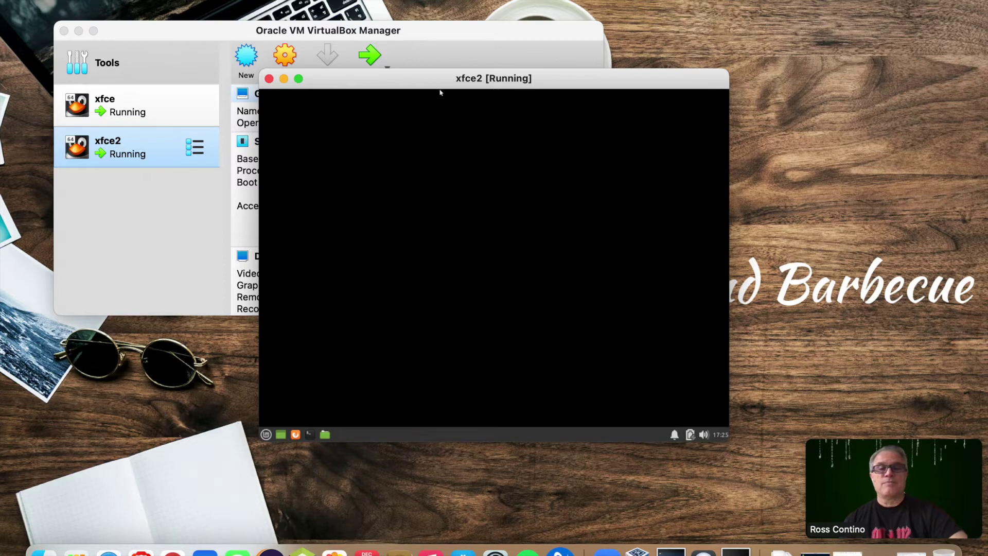
- Move the VM window to the top-left, enlarge it, and advance past the installer's Welcome page
{"action": "left_click_drag", "start_coordinate": [442, 81], "coordinate": [230, 23]}
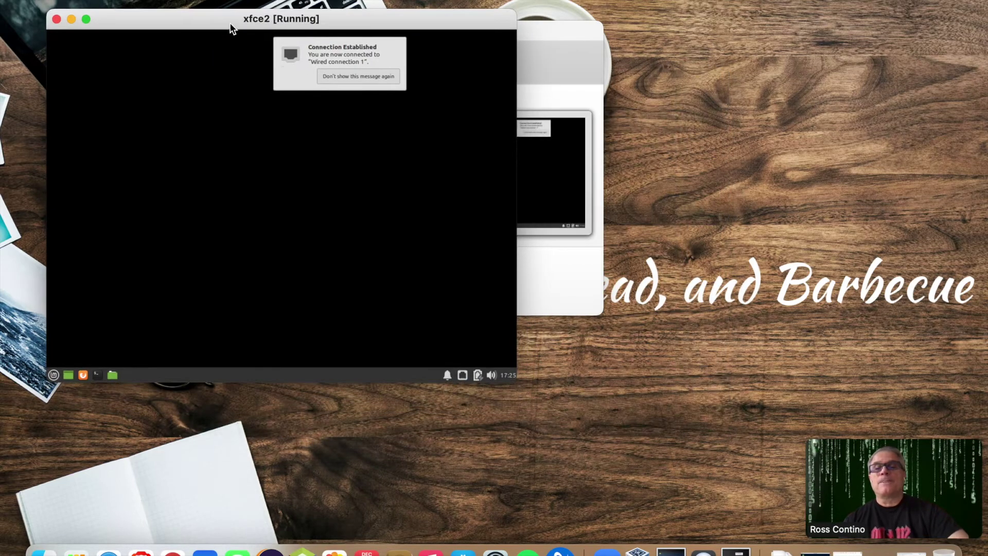
{"action": "left_click_drag", "start_coordinate": [516, 378], "coordinate": [618, 431]}
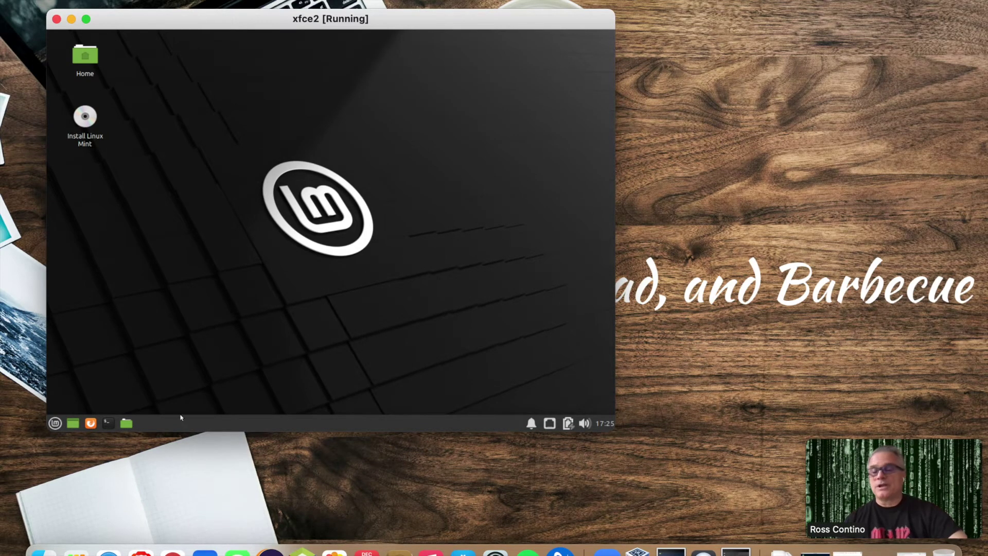
{"action": "left_click", "coordinate": [56, 424]}
{"action": "left_click", "coordinate": [55, 424]}
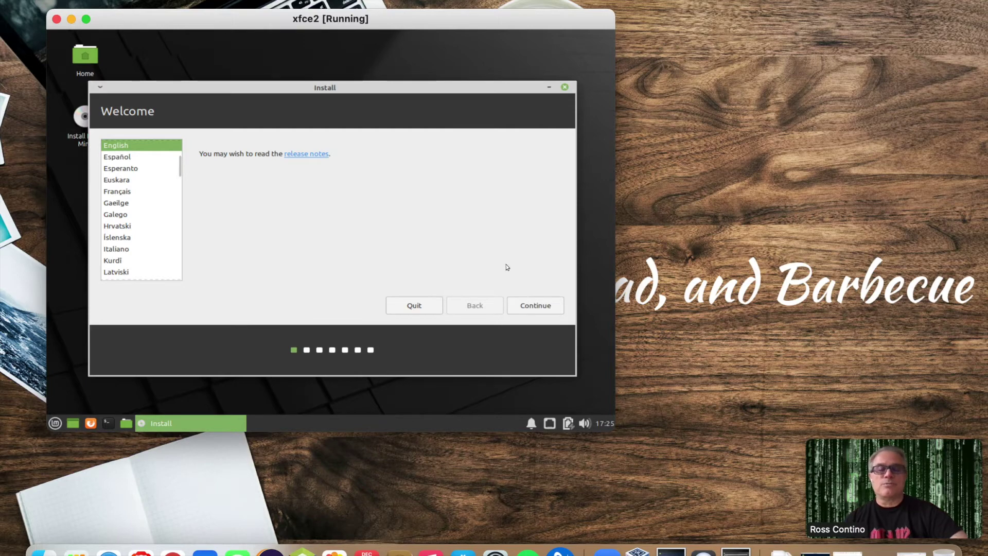
{"action": "left_click", "coordinate": [545, 309]}
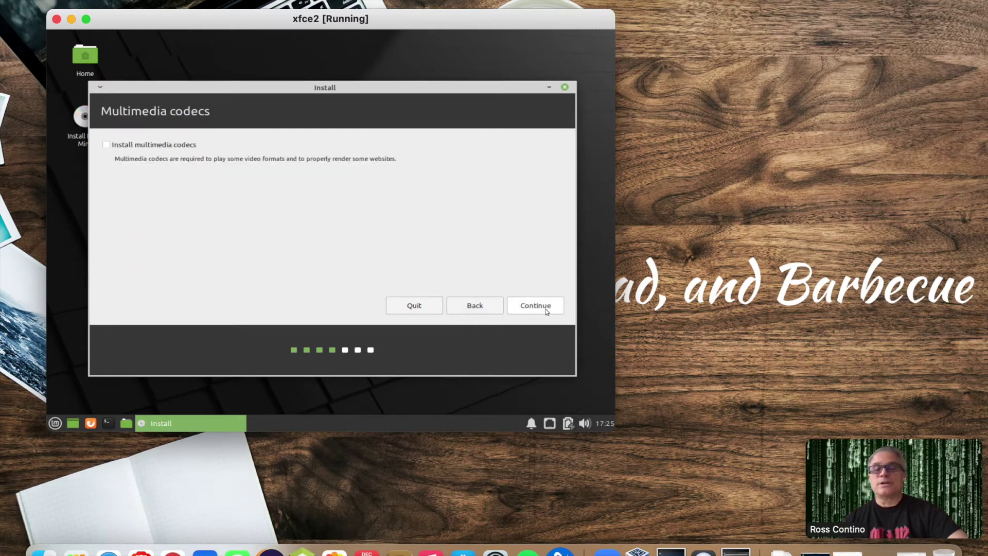
- Tick Install multimedia codecs, continue to Installation type, then quit the installer and confirm
{"action": "left_click", "coordinate": [106, 144]}
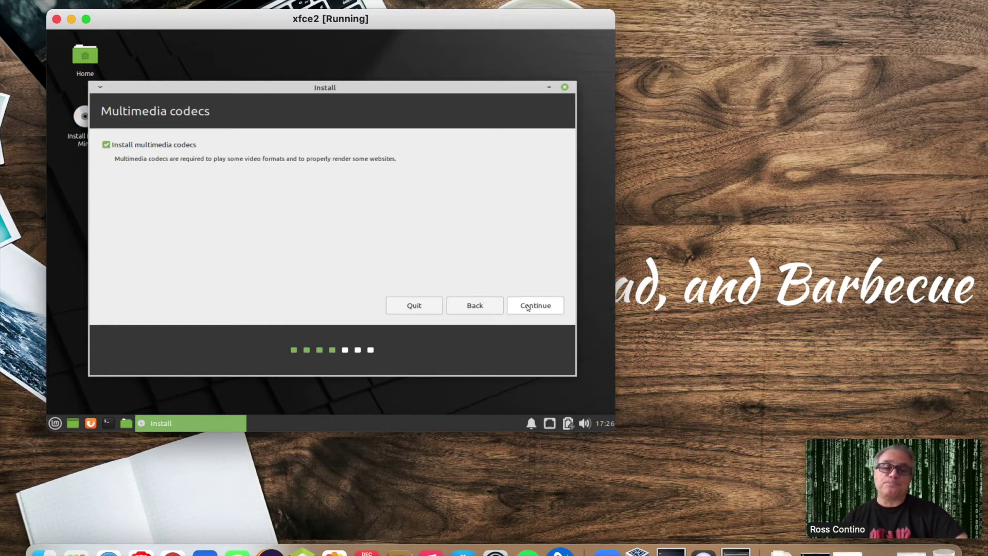
{"action": "left_click", "coordinate": [527, 307]}
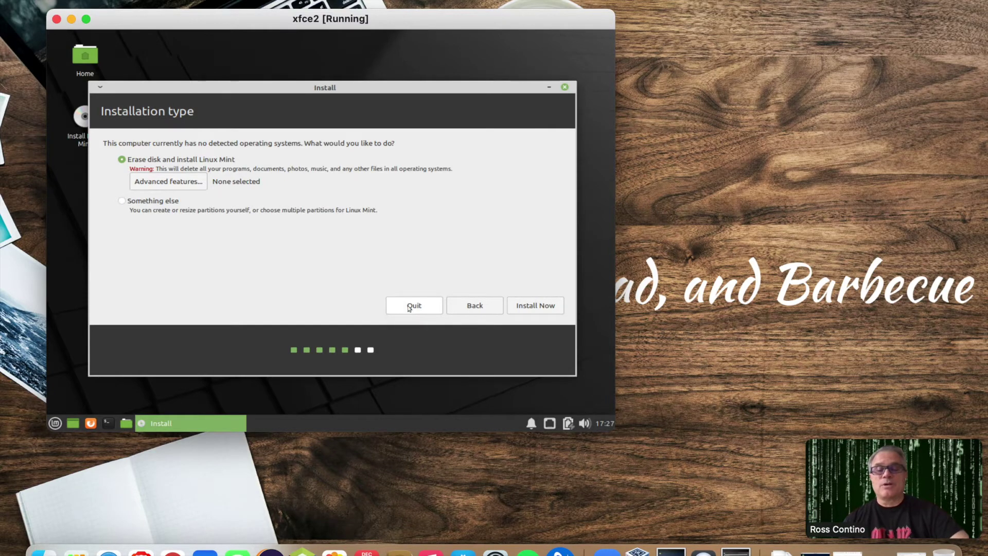
{"action": "left_click", "coordinate": [410, 308]}
{"action": "left_click", "coordinate": [408, 240]}
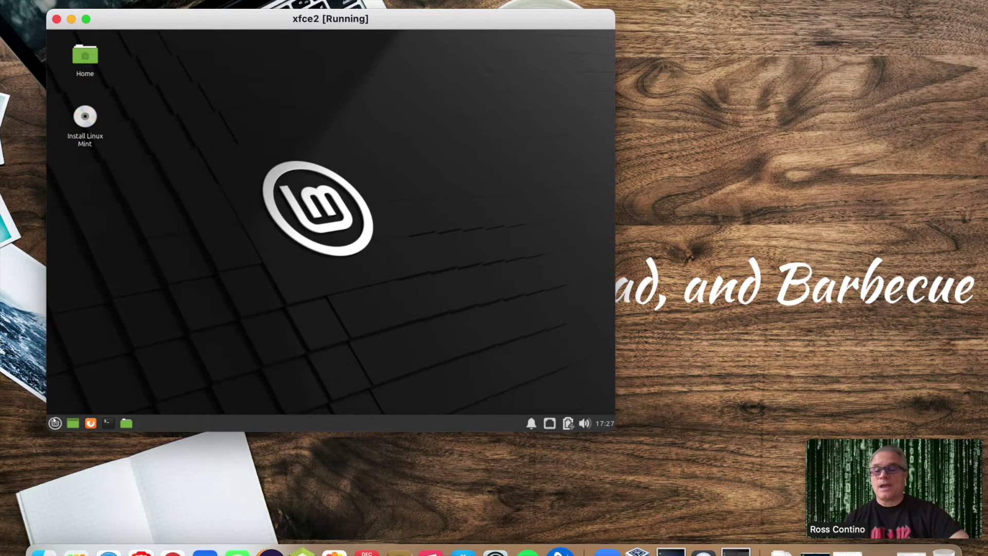
- Shut down the xfce2 live installer session, confirm the remove-medium prompt, and select the xfce VM
{"action": "left_click", "coordinate": [55, 423]}
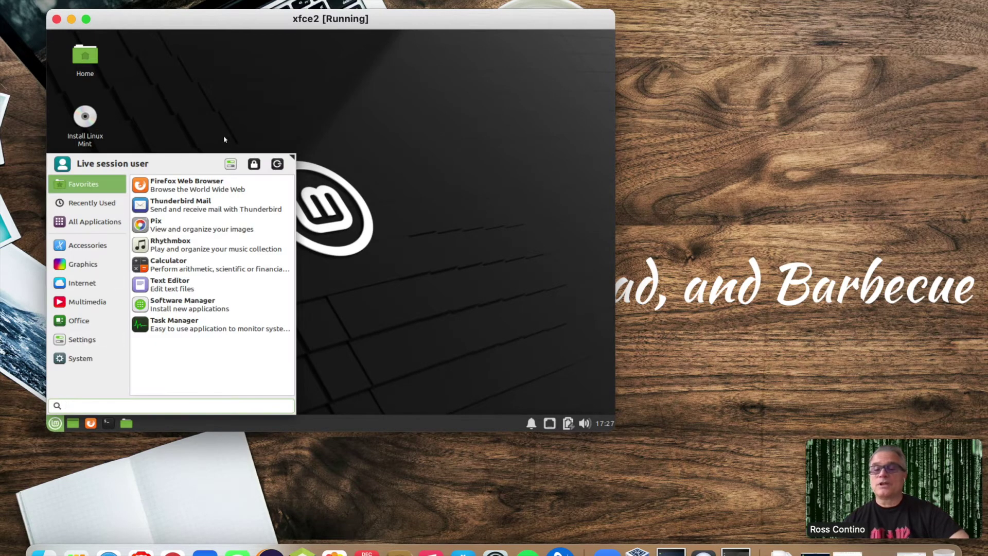
{"action": "left_click", "coordinate": [278, 164]}
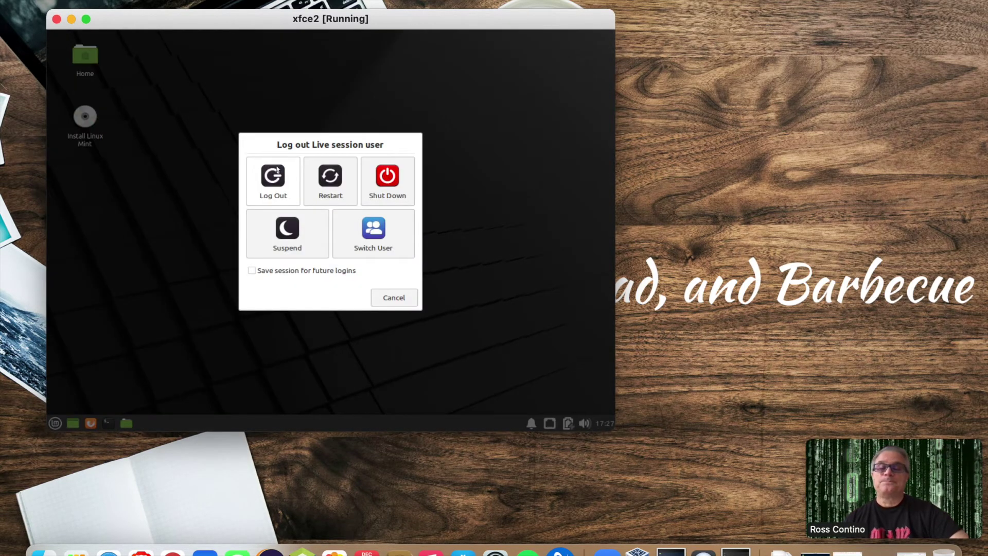
{"action": "left_click", "coordinate": [388, 175]}
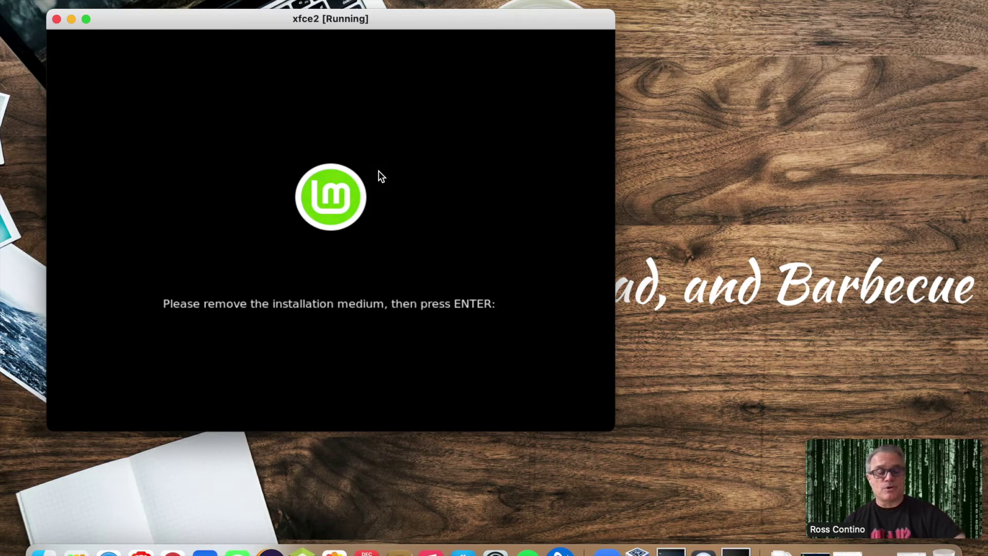
{"action": "key", "text": "Return"}
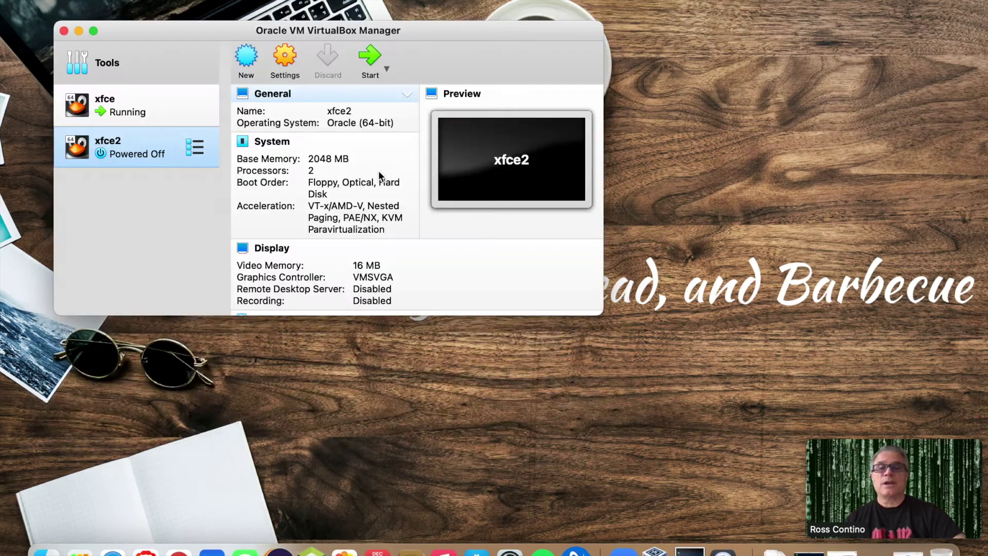
{"action": "left_click", "coordinate": [156, 95]}
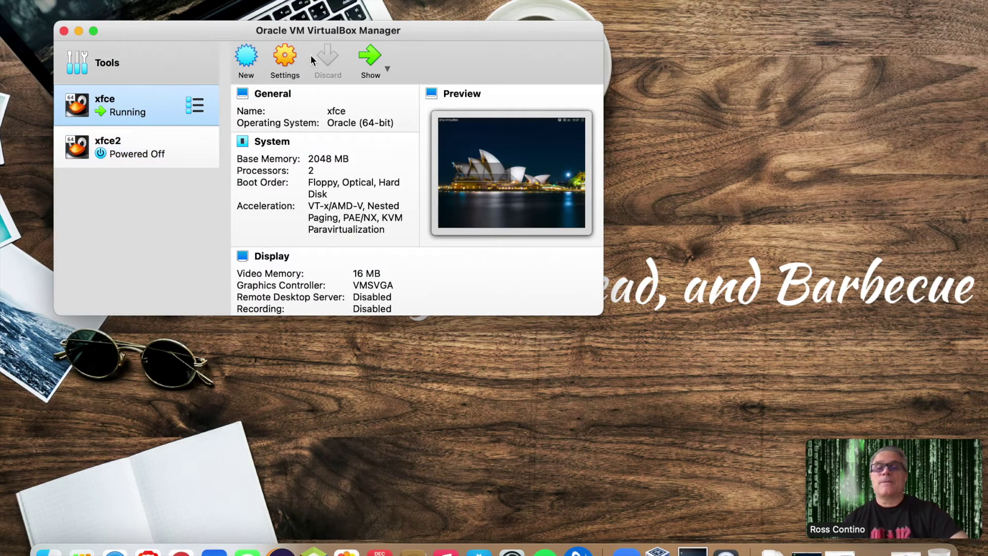
- Show the running xfce VM window and log in with the account password, retrying after a rejection
{"action": "left_click", "coordinate": [372, 54]}
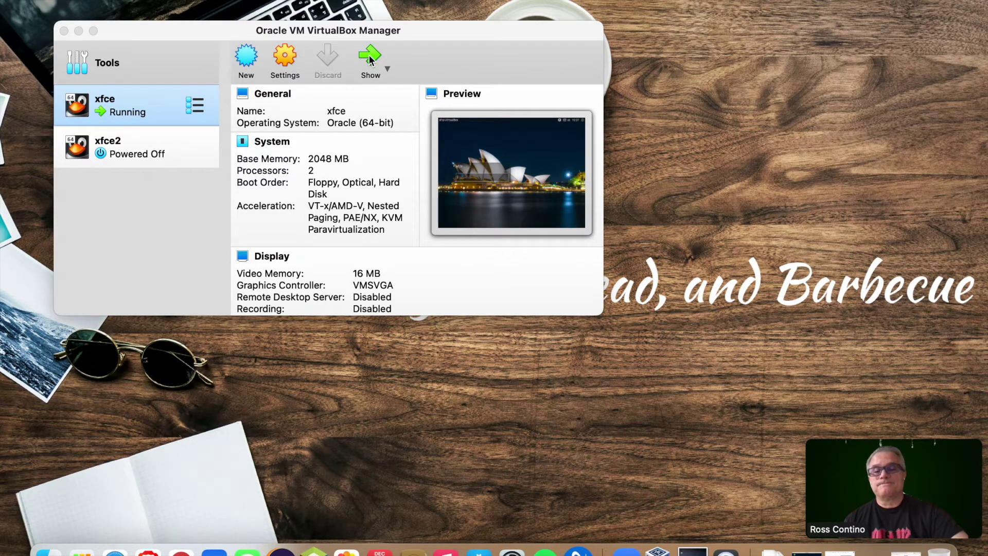
{"action": "left_click", "coordinate": [785, 550]}
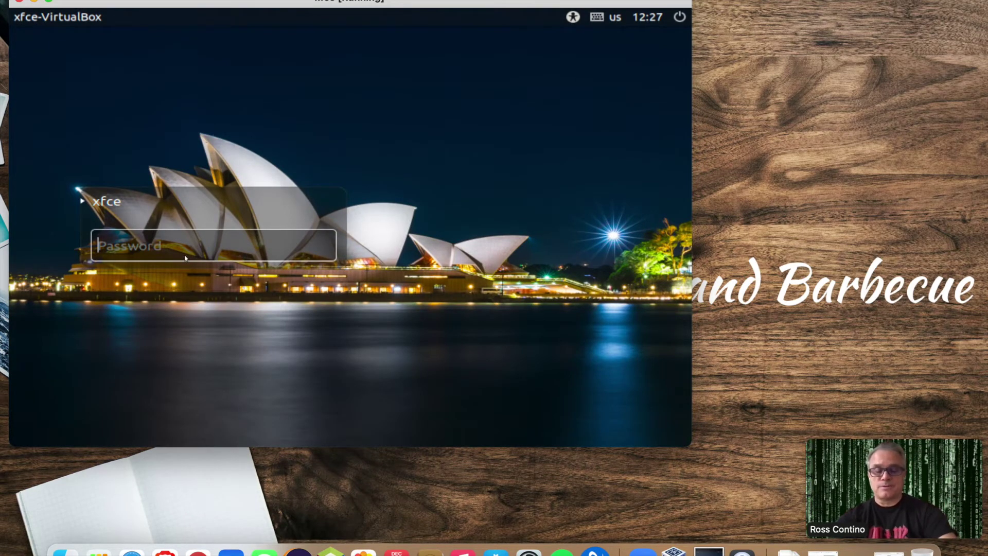
{"action": "type", "text": "•••••••••••"}
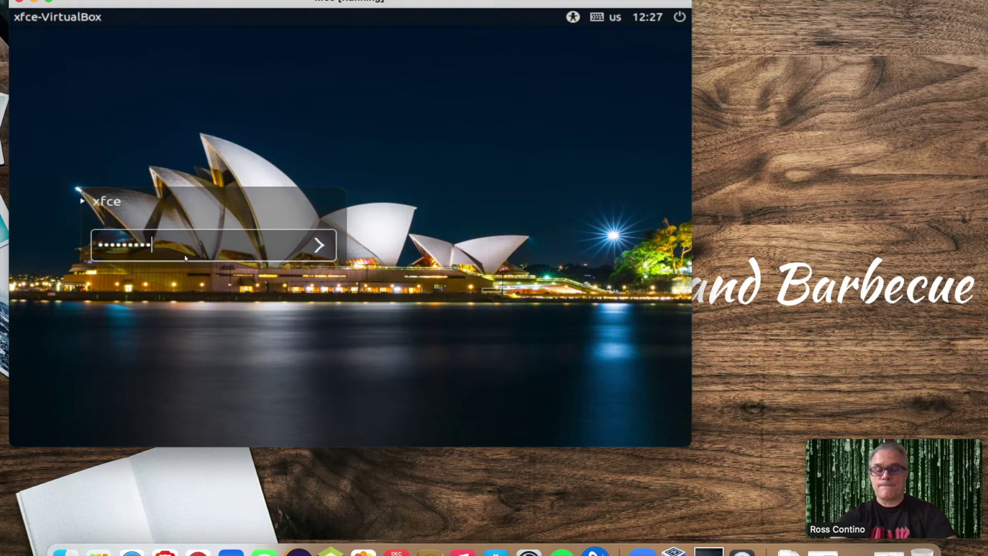
{"action": "key", "text": "Return"}
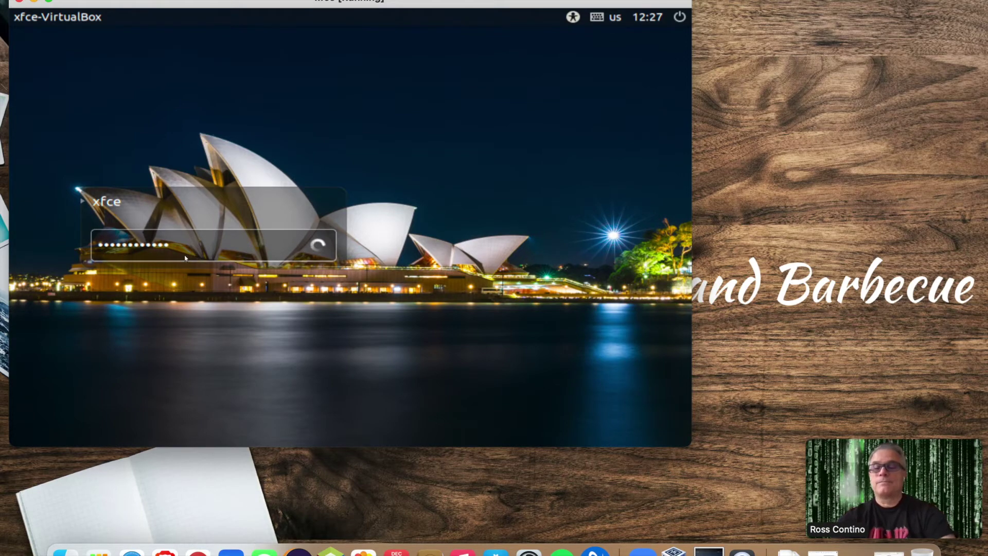
{"action": "type", "text": "•••••••••"}
{"action": "key", "text": "Return"}
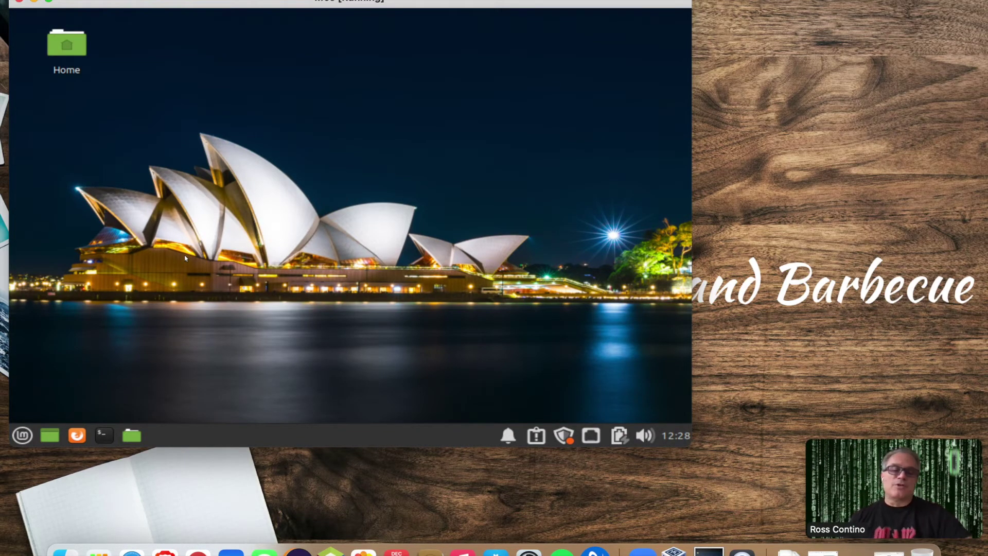
{"action": "right_click", "coordinate": [345, 178]}
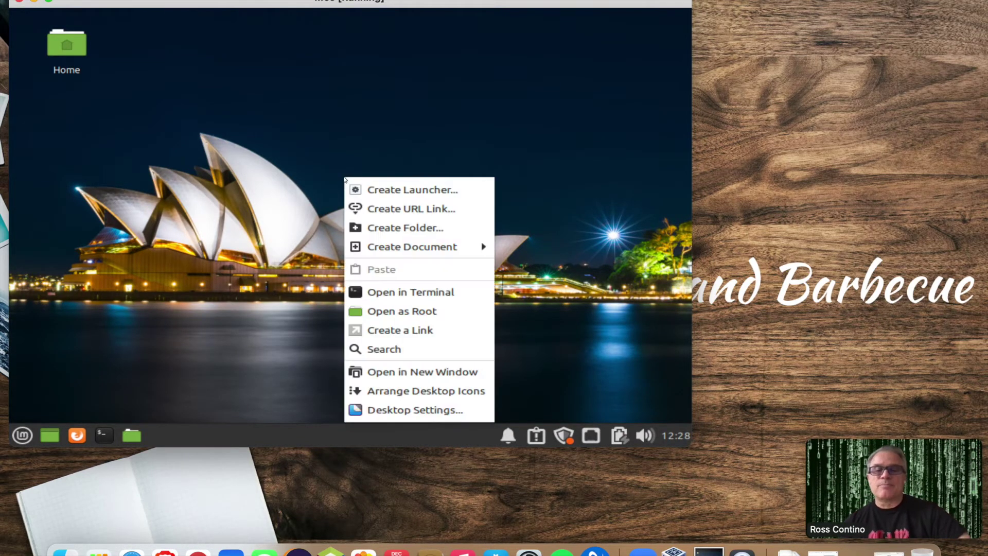
{"action": "left_click", "coordinate": [415, 410]}
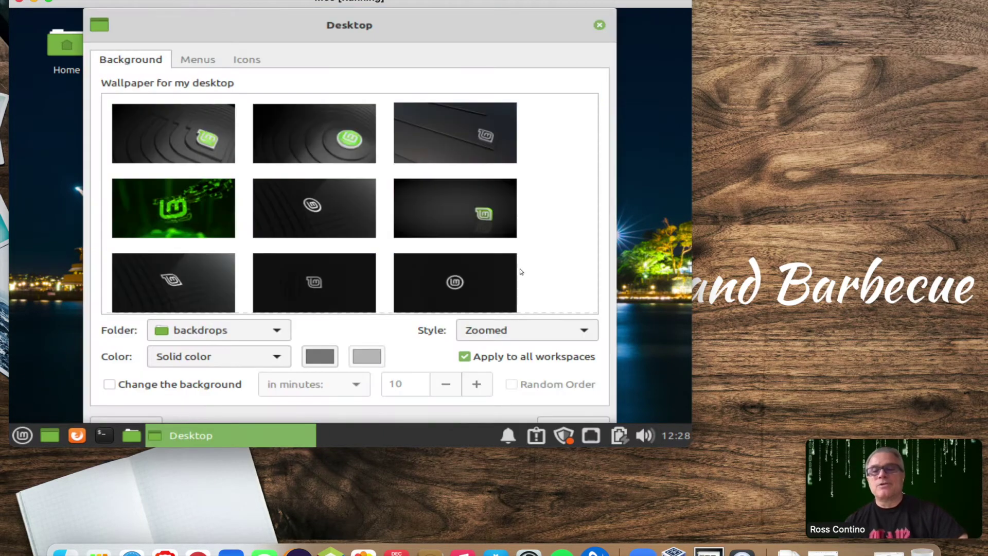
{"action": "scroll", "coordinate": [301, 267], "scroll_direction": "down", "scroll_amount": 5}
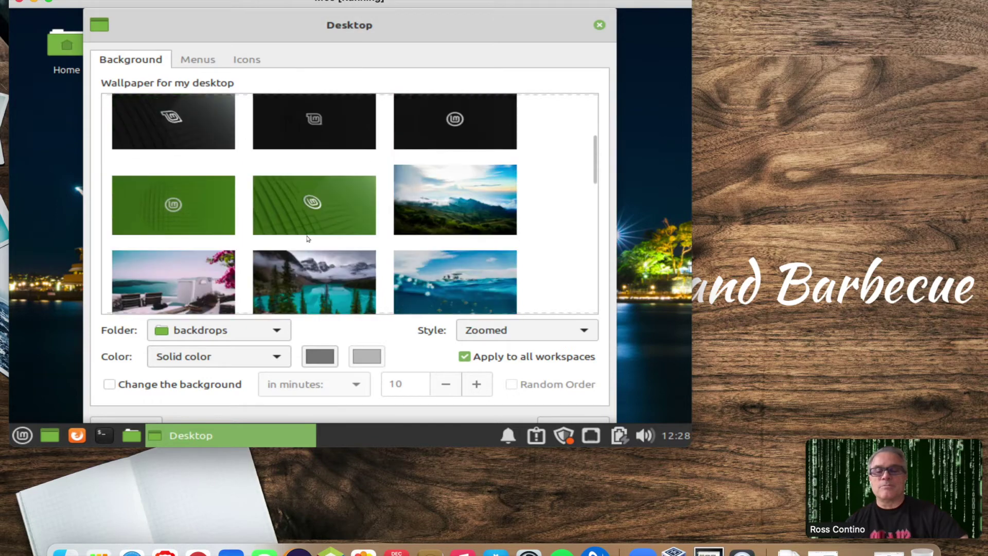
{"action": "scroll", "coordinate": [307, 239], "scroll_direction": "down", "scroll_amount": 3}
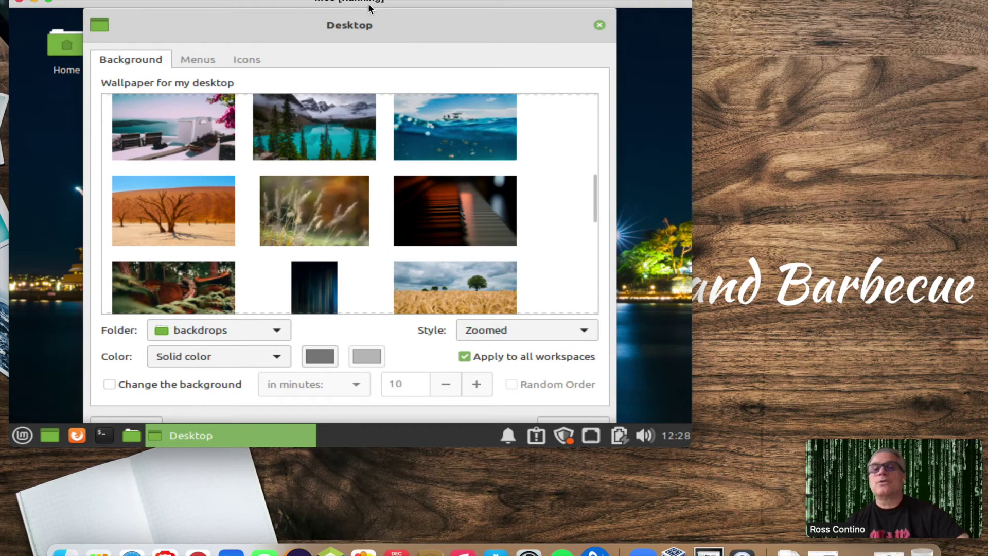
{"action": "left_click", "coordinate": [598, 26]}
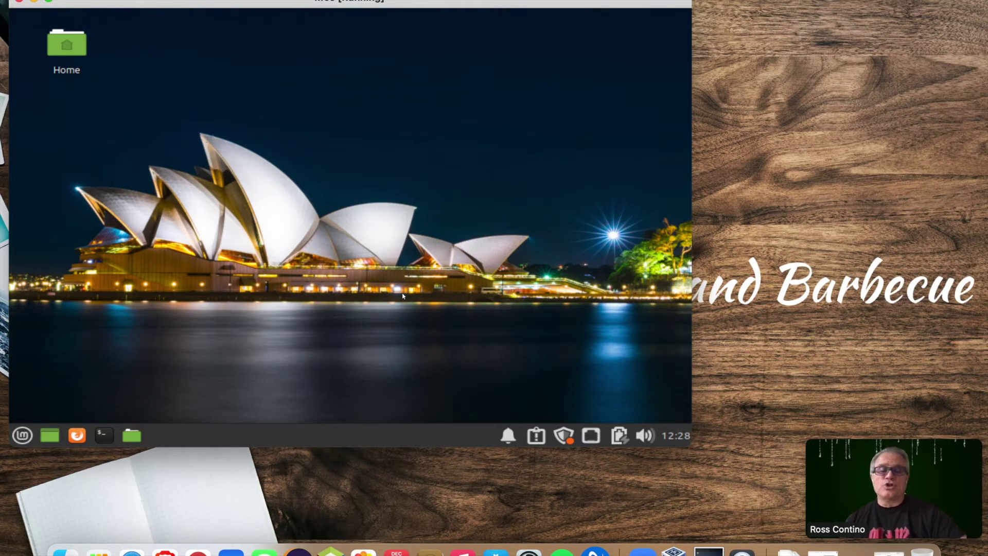
- Load msn.com in the guest's Firefox and drag the VM window slightly larger
{"action": "left_click", "coordinate": [77, 436]}
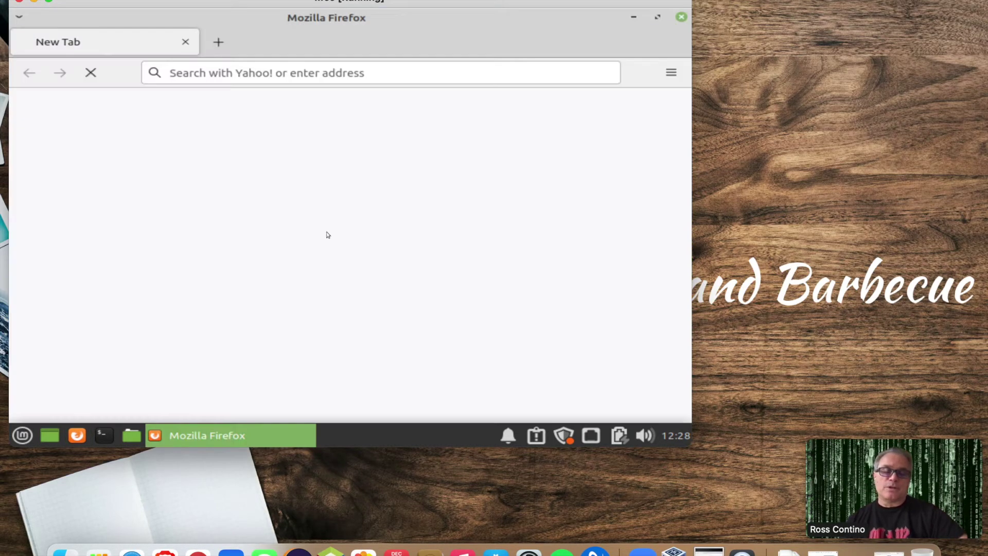
{"action": "left_click", "coordinate": [448, 74]}
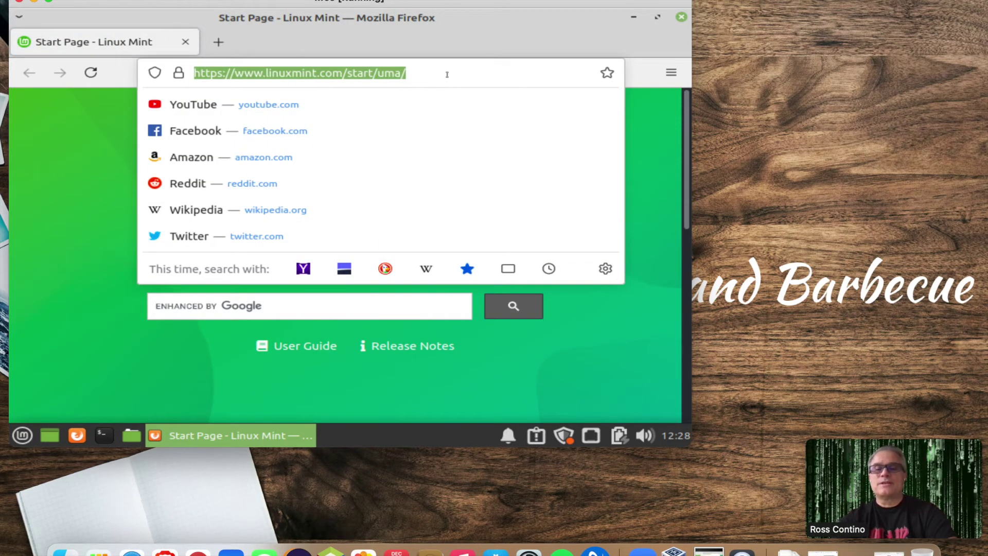
{"action": "type", "text": "msn."}
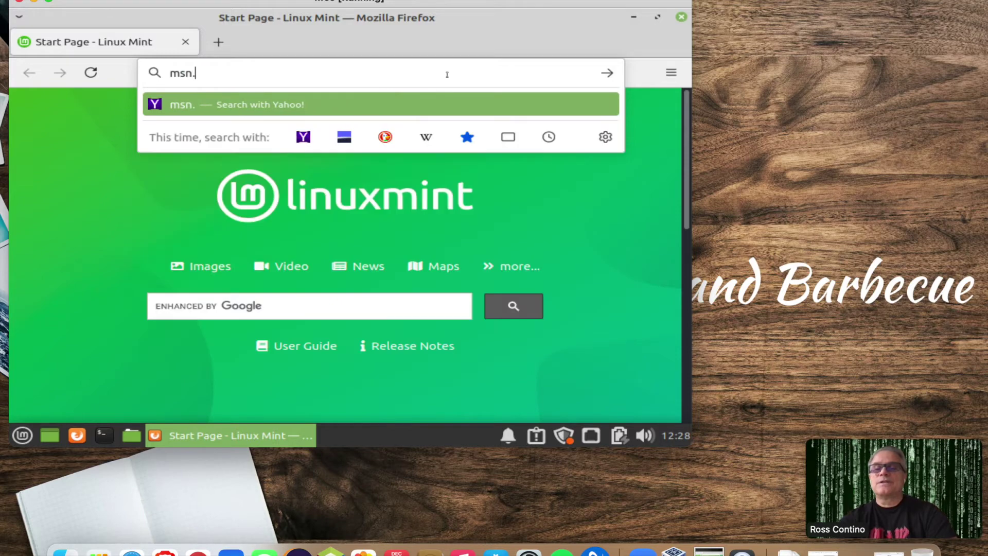
{"action": "type", "text": "com"}
{"action": "key", "text": "Return"}
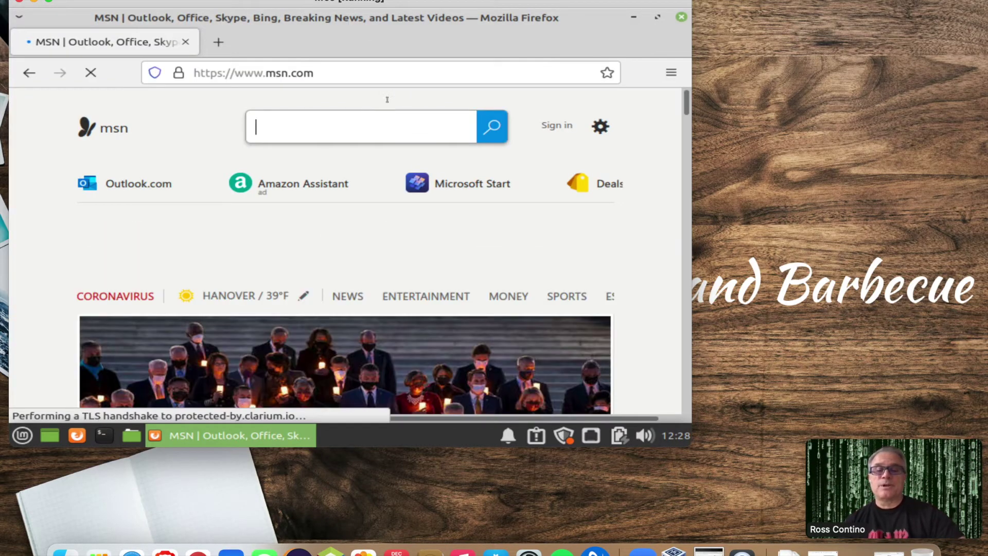
{"action": "scroll", "coordinate": [371, 196], "scroll_direction": "down", "scroll_amount": 1}
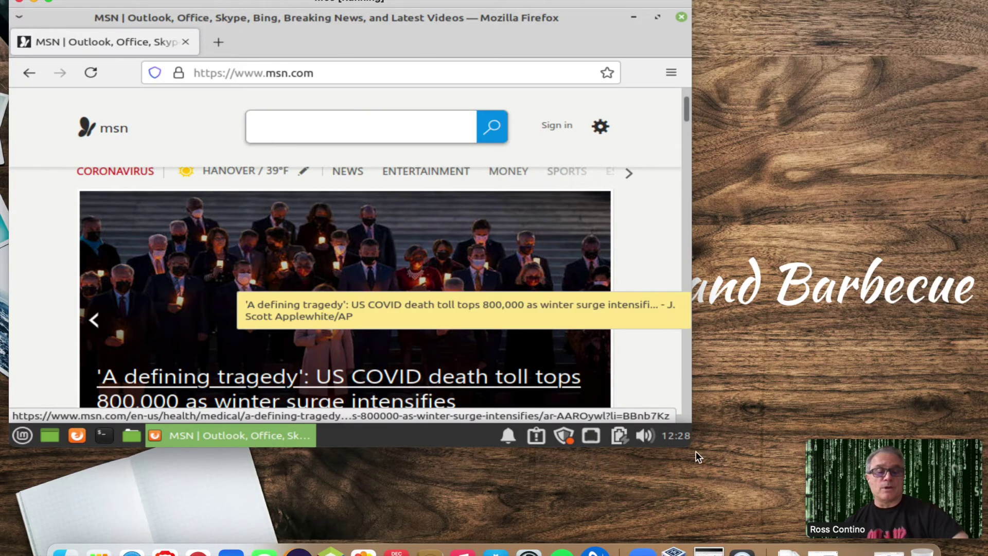
{"action": "left_click_drag", "start_coordinate": [691, 449], "coordinate": [709, 456]}
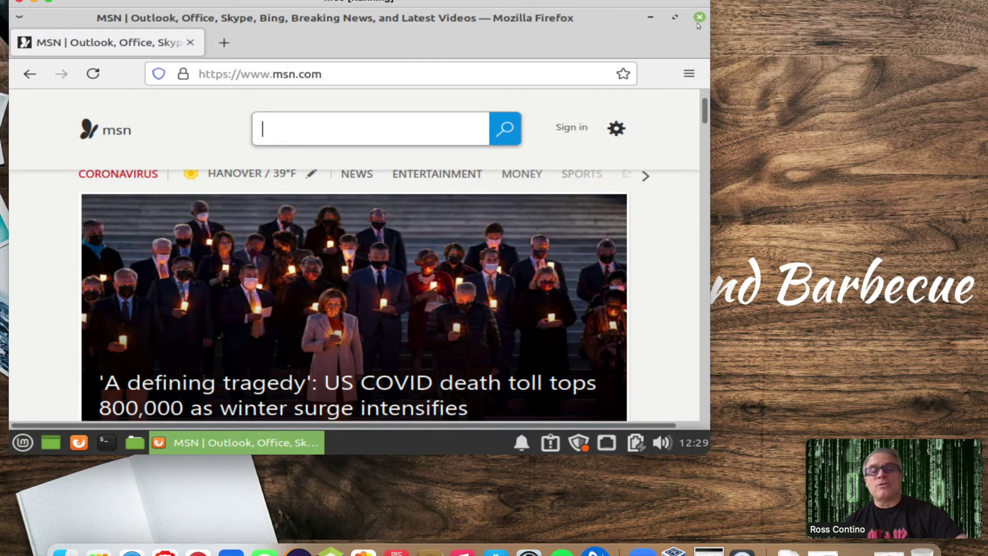
- Close Firefox and check the Display settings found via 'disp', leaving the resolution at 800x600
{"action": "left_click", "coordinate": [698, 21]}
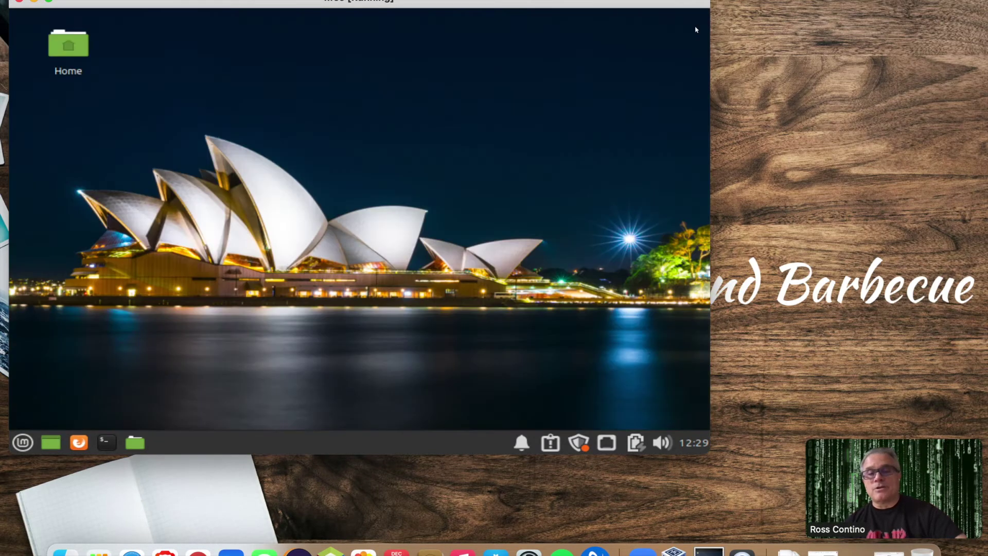
{"action": "left_click", "coordinate": [23, 442]}
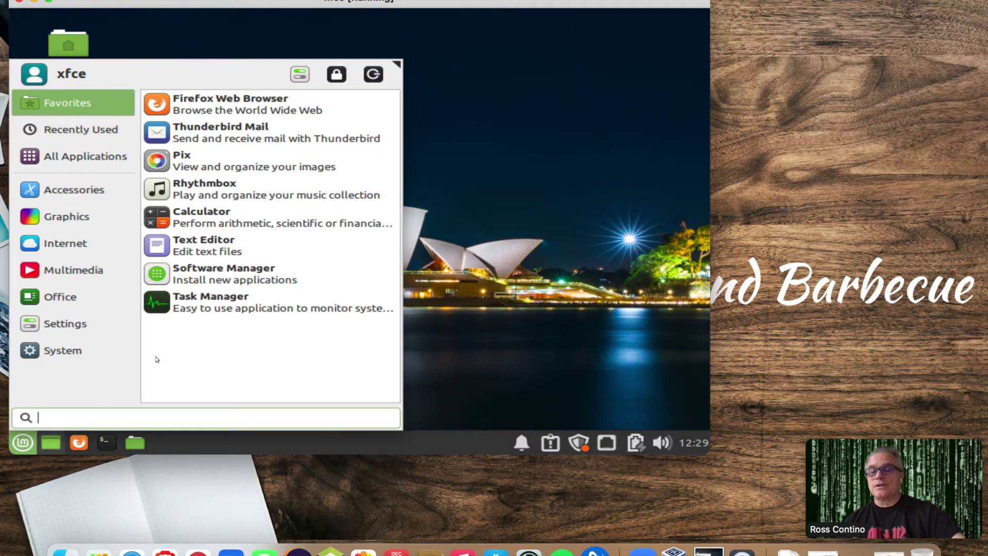
{"action": "type", "text": "disp"}
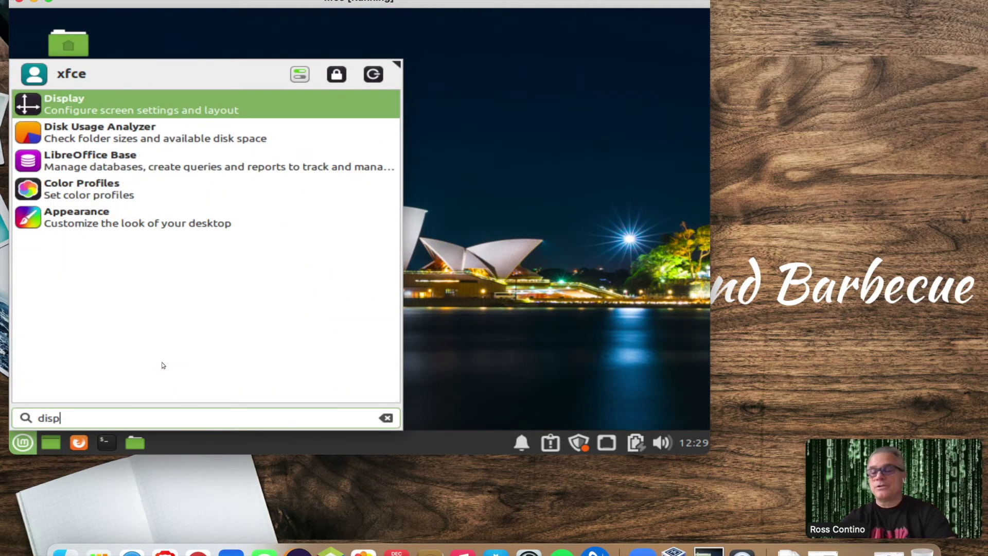
{"action": "key", "text": "Return"}
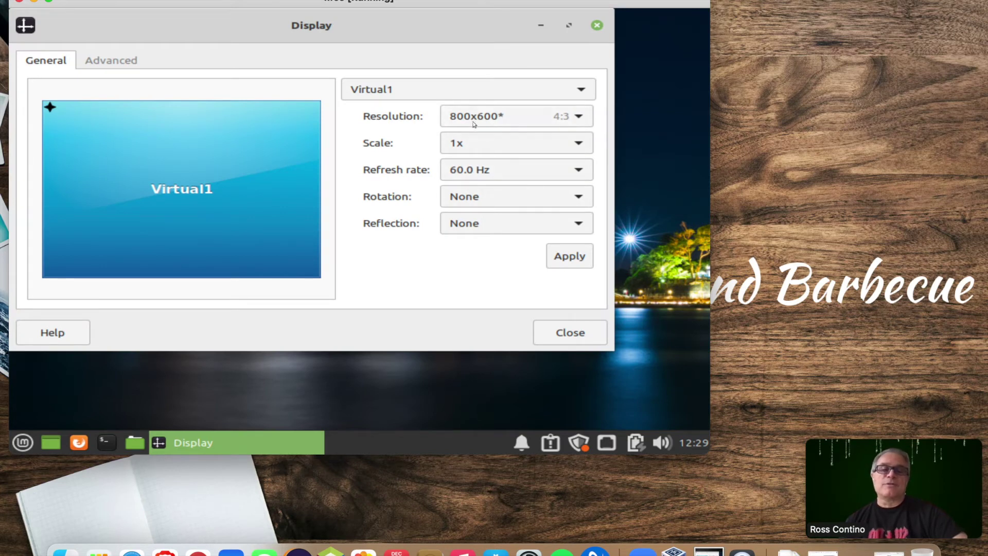
{"action": "left_click", "coordinate": [584, 118]}
{"action": "left_click", "coordinate": [583, 118]}
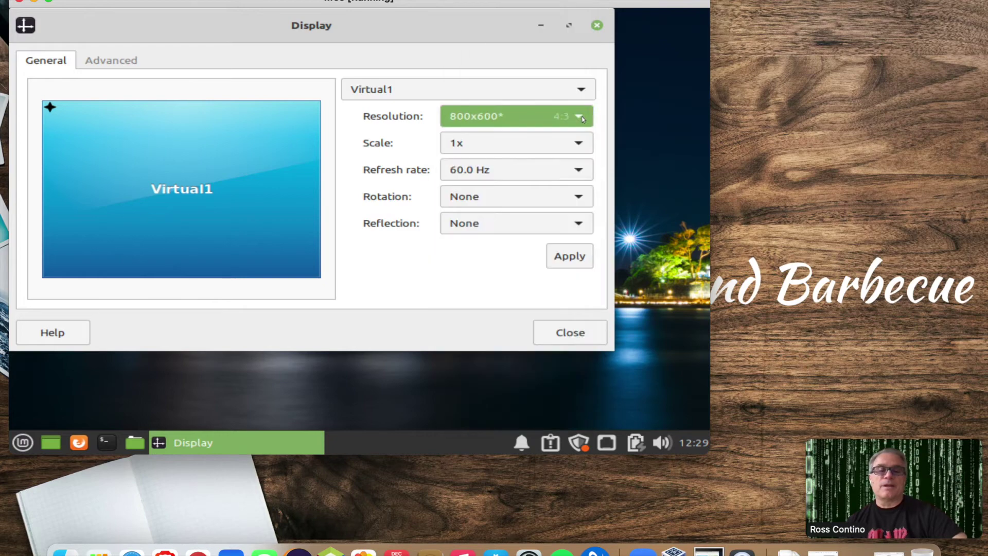
{"action": "left_click", "coordinate": [568, 333]}
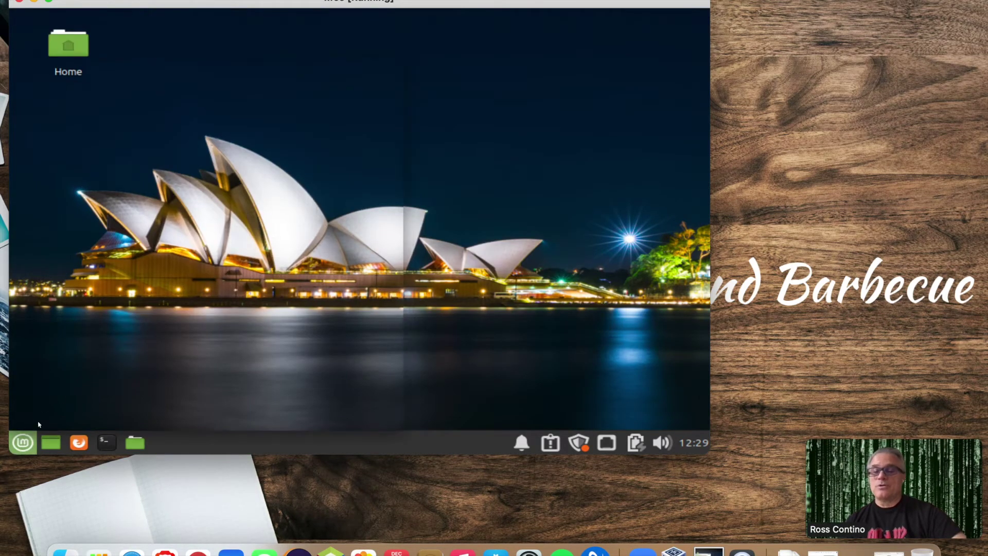
{"action": "left_click", "coordinate": [22, 443]}
- Open Appearance by searching 'app', try the Adwaita-dark style, then apply the light Mint-Y style
{"action": "type", "text": "ap"}
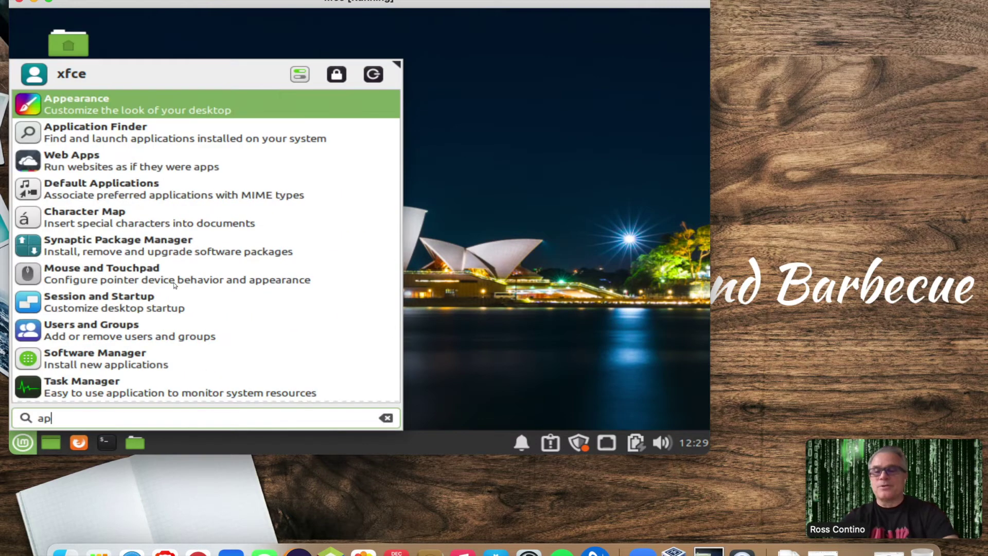
{"action": "type", "text": "p"}
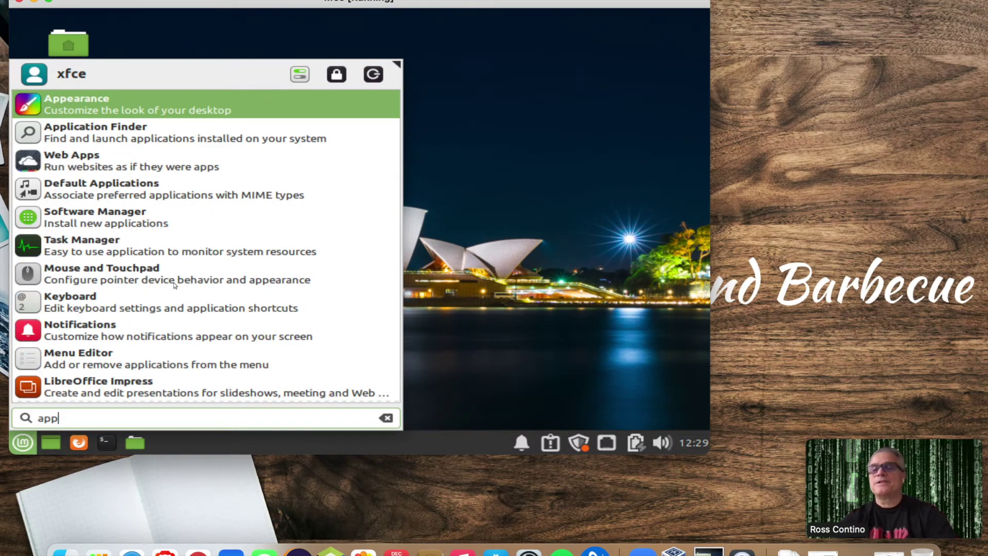
{"action": "left_click", "coordinate": [131, 98]}
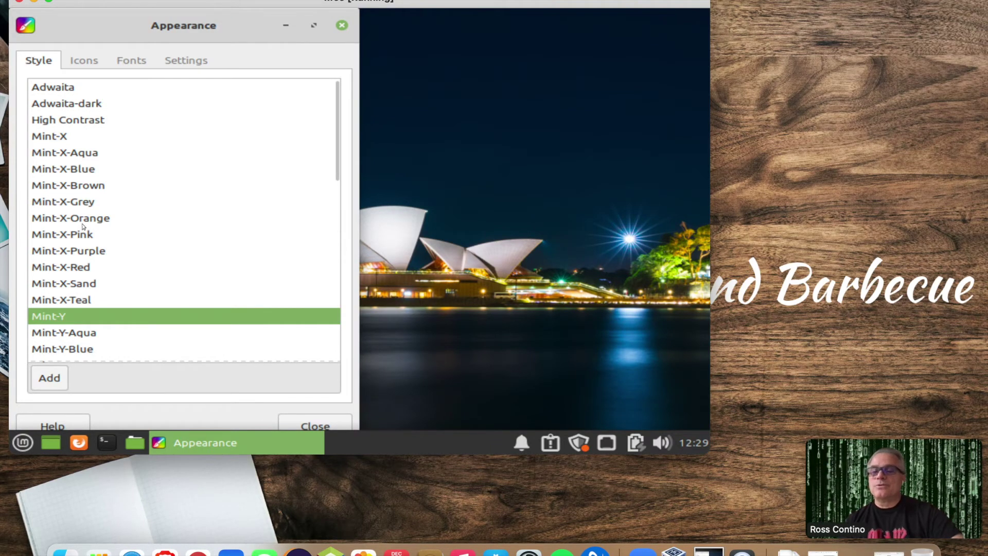
{"action": "left_click", "coordinate": [73, 107]}
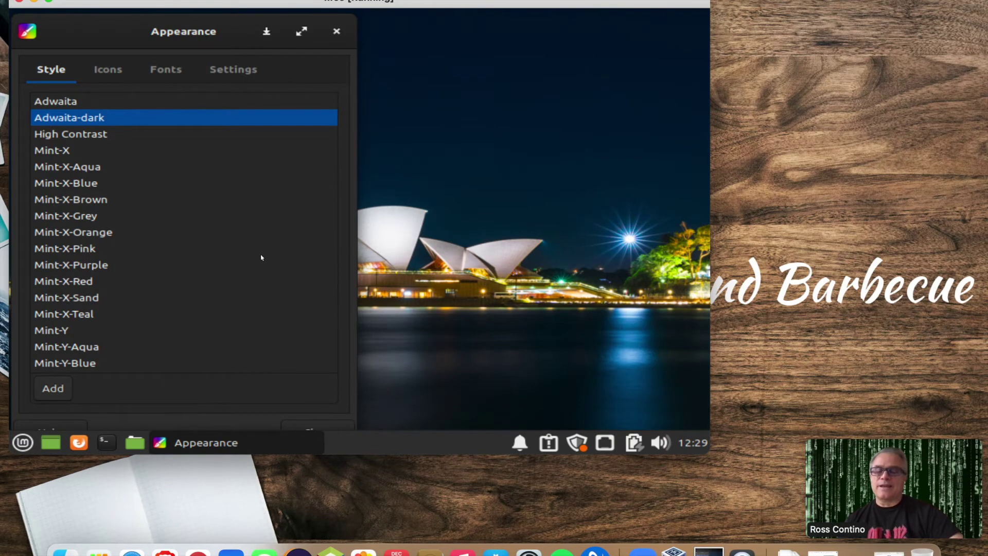
{"action": "left_click", "coordinate": [45, 336]}
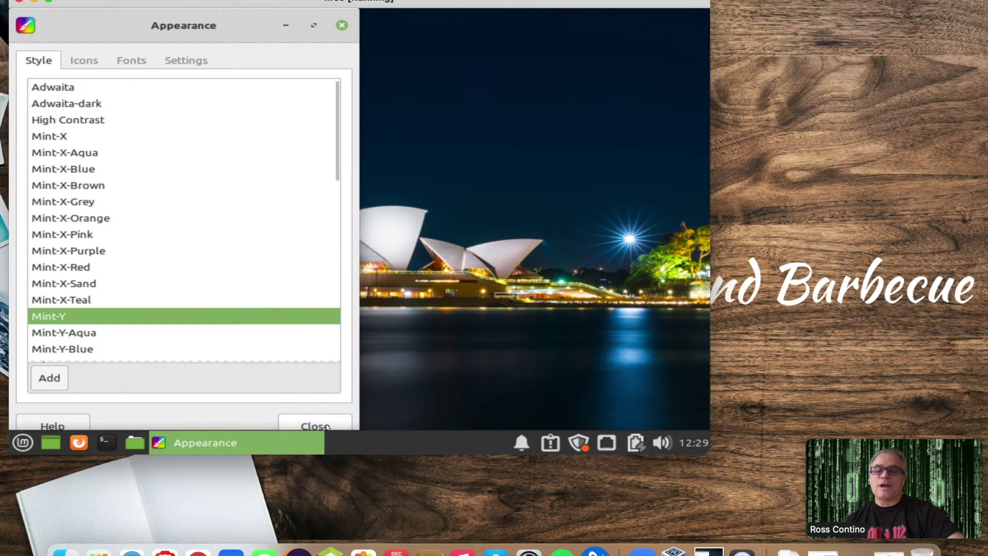
- Review the Icons, Fonts and Settings tabs, then close the Appearance settings
{"action": "left_click", "coordinate": [84, 62]}
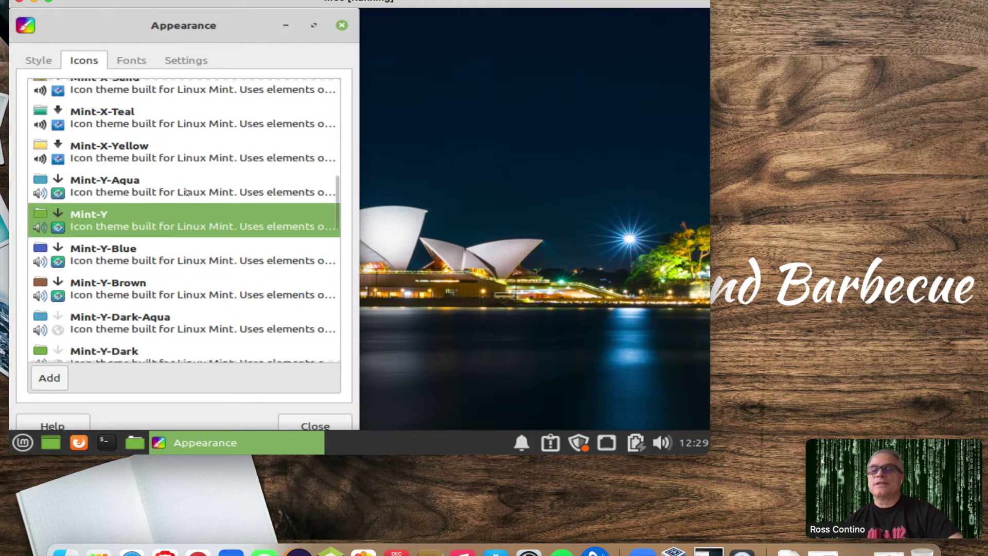
{"action": "left_click", "coordinate": [144, 66]}
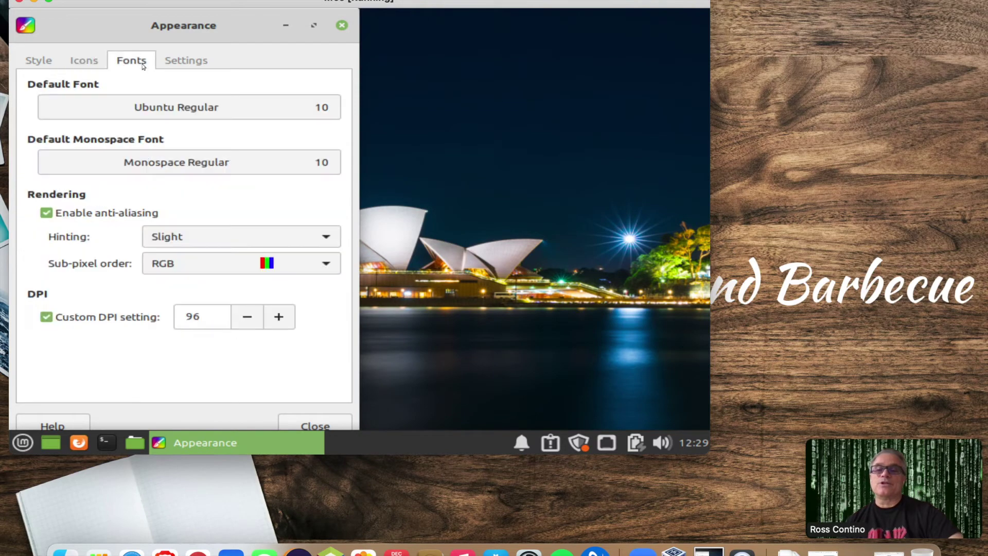
{"action": "left_click", "coordinate": [192, 61]}
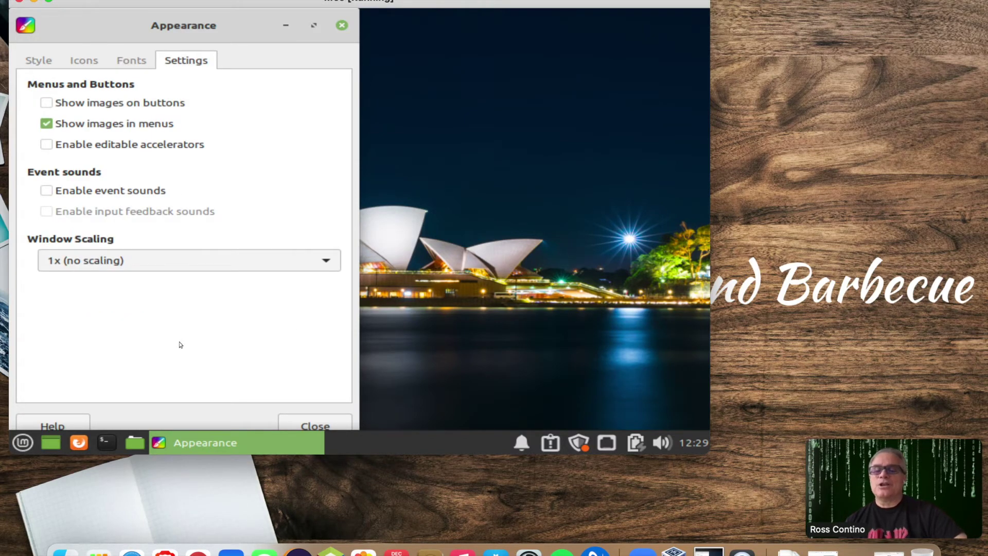
{"action": "left_click", "coordinate": [291, 420]}
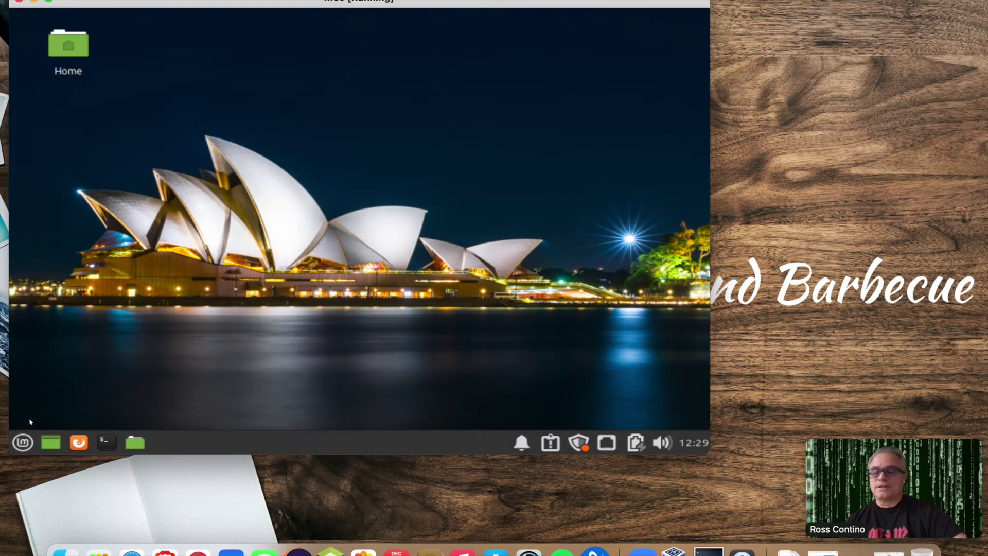
- Launch LibreOffice Writer from the Office category of the Whisker menu
{"action": "left_click", "coordinate": [28, 443]}
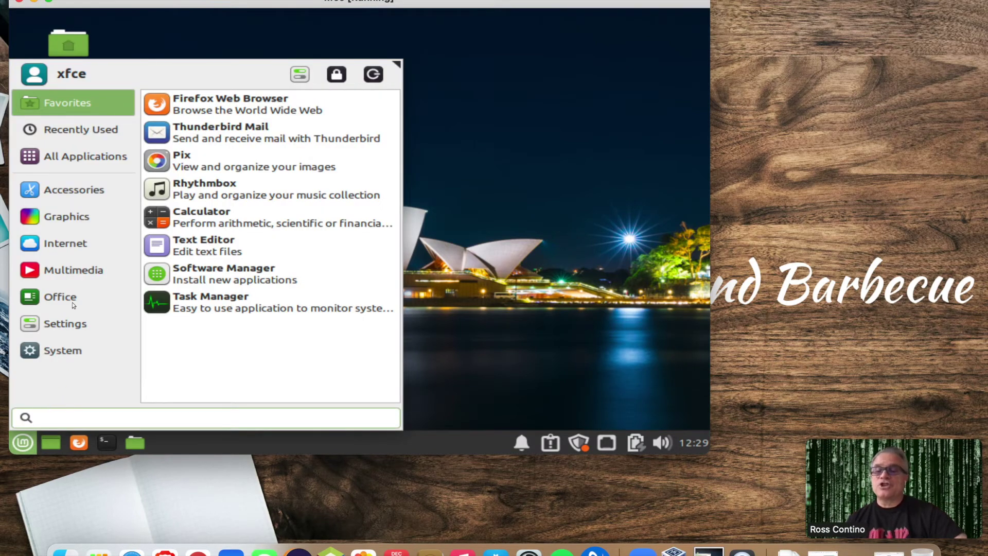
{"action": "left_click", "coordinate": [62, 351]}
{"action": "left_click", "coordinate": [71, 298]}
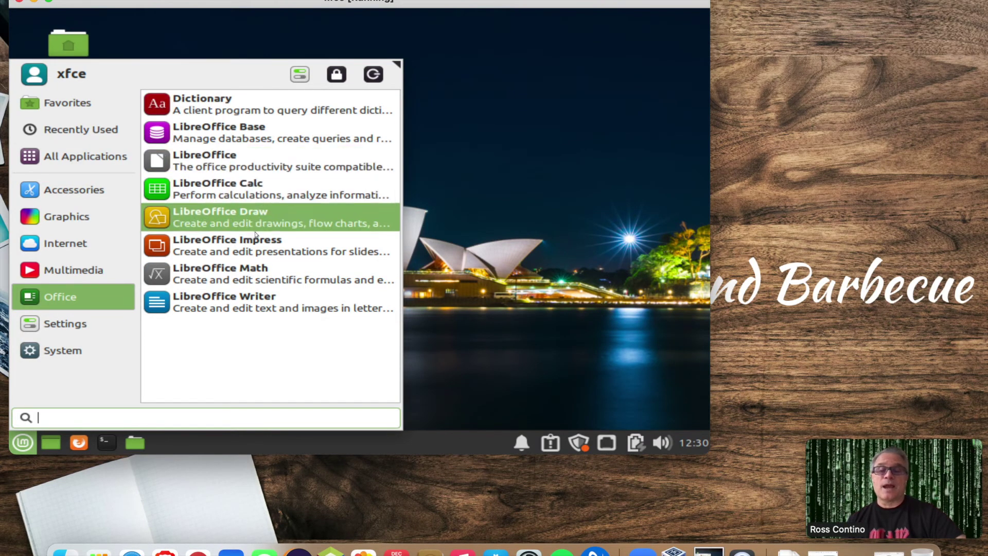
{"action": "left_click", "coordinate": [280, 297]}
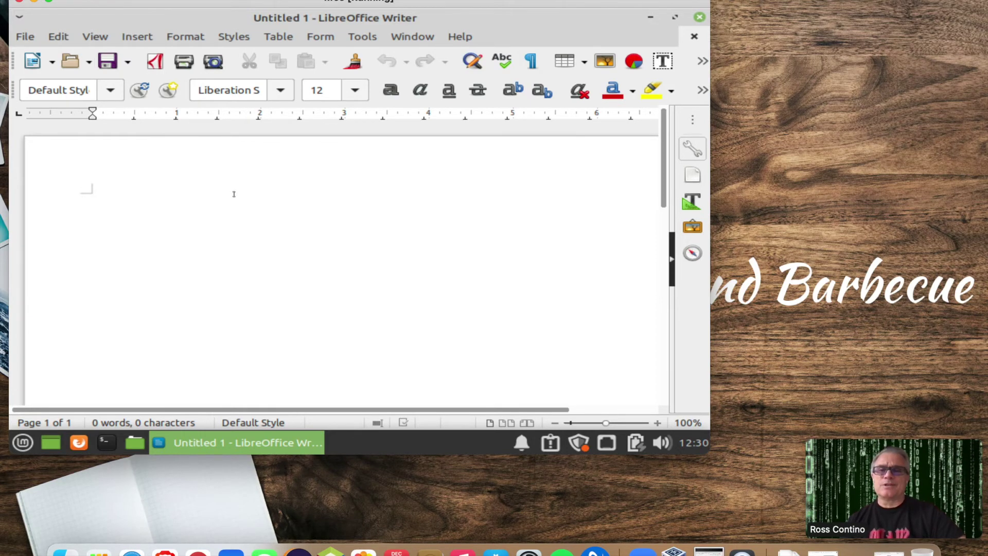
- Look over Writer's File menu save options without choosing any, then close Writer
{"action": "left_click", "coordinate": [35, 39]}
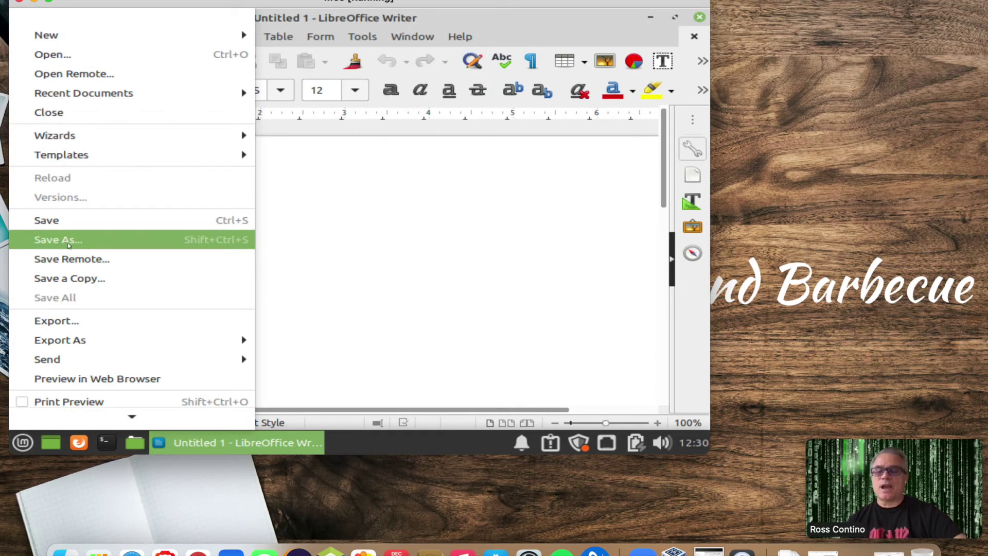
{"action": "mouse_move", "coordinate": [77, 348]}
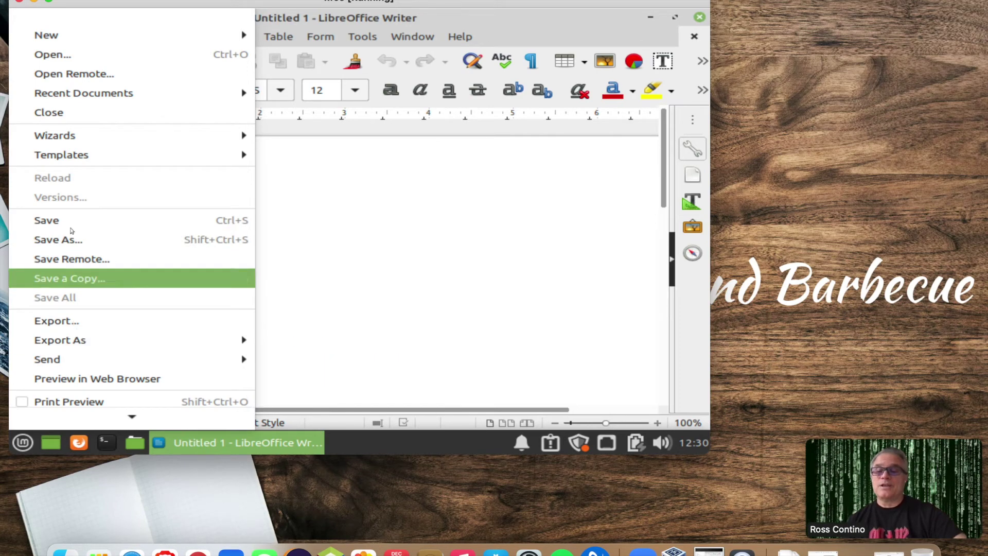
{"action": "left_click", "coordinate": [402, 266]}
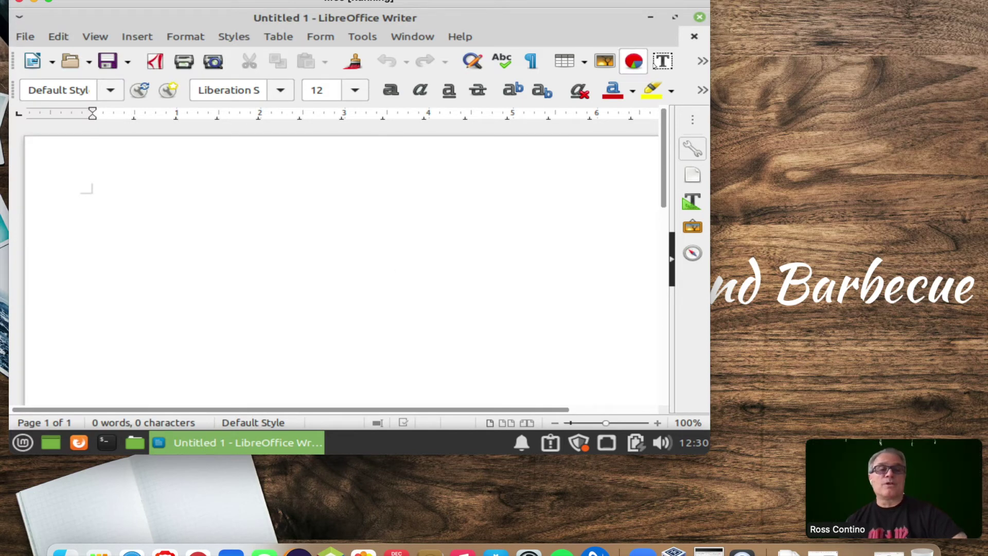
{"action": "left_click", "coordinate": [699, 18]}
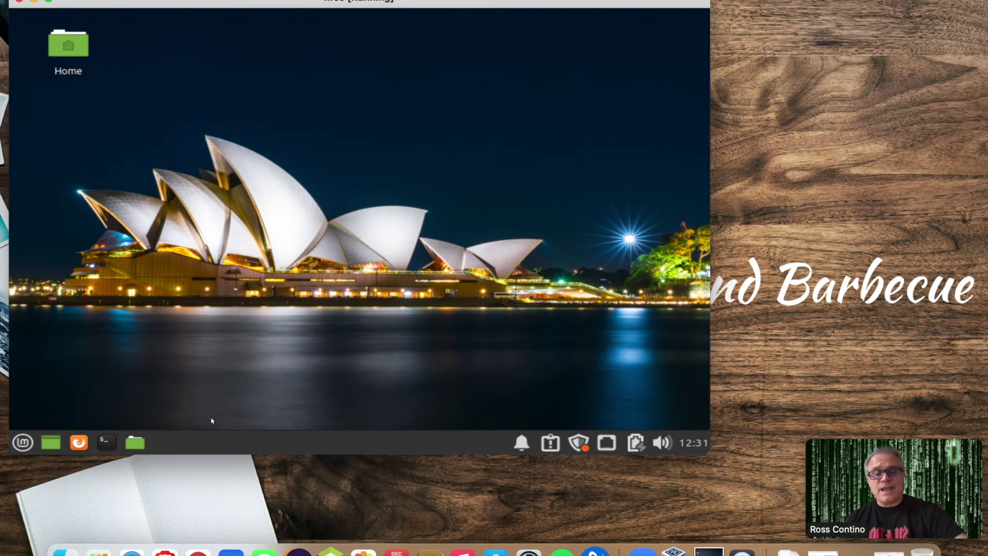
- Shut down the xfce Mint guest from the Whisker menu and close the VirtualBox Manager
{"action": "left_click", "coordinate": [23, 443]}
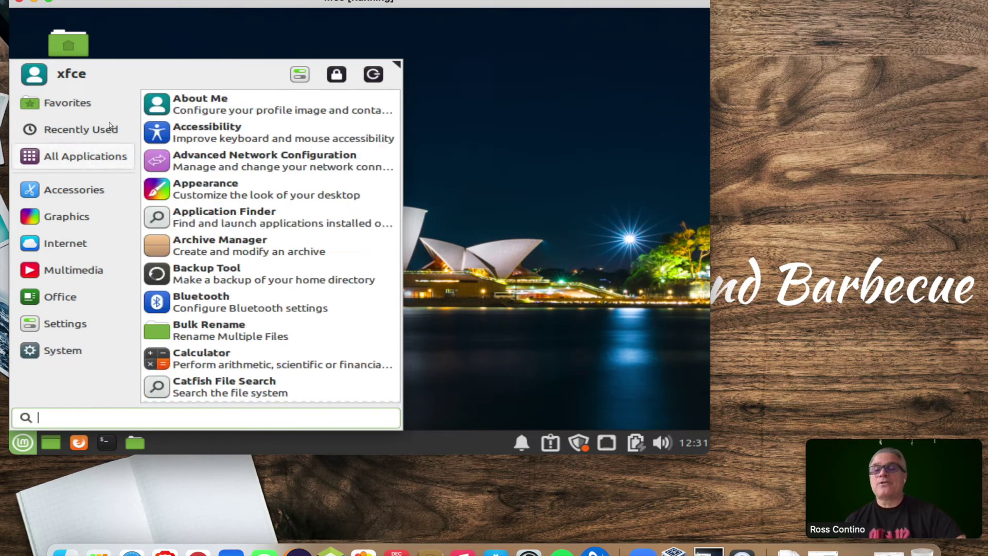
{"action": "left_click", "coordinate": [110, 125]}
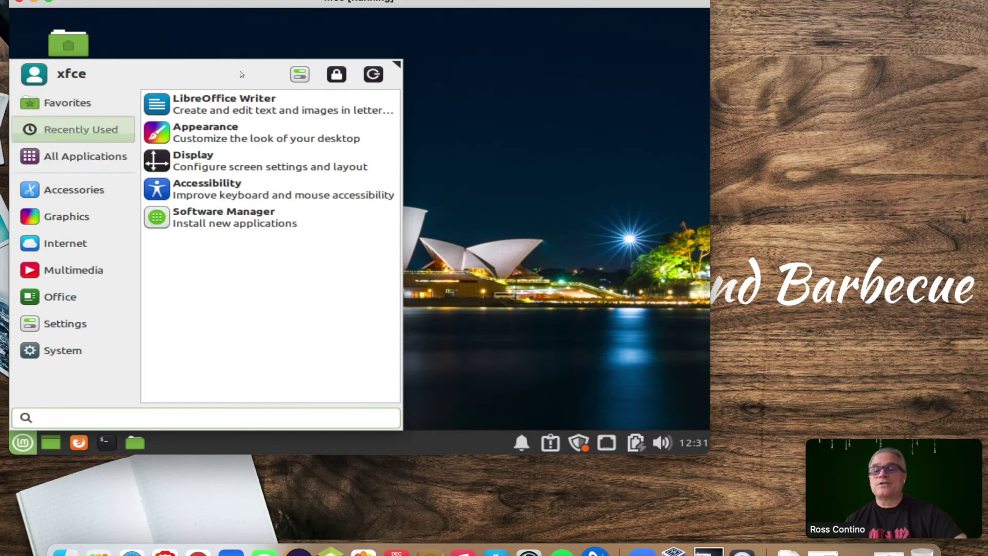
{"action": "left_click", "coordinate": [375, 75]}
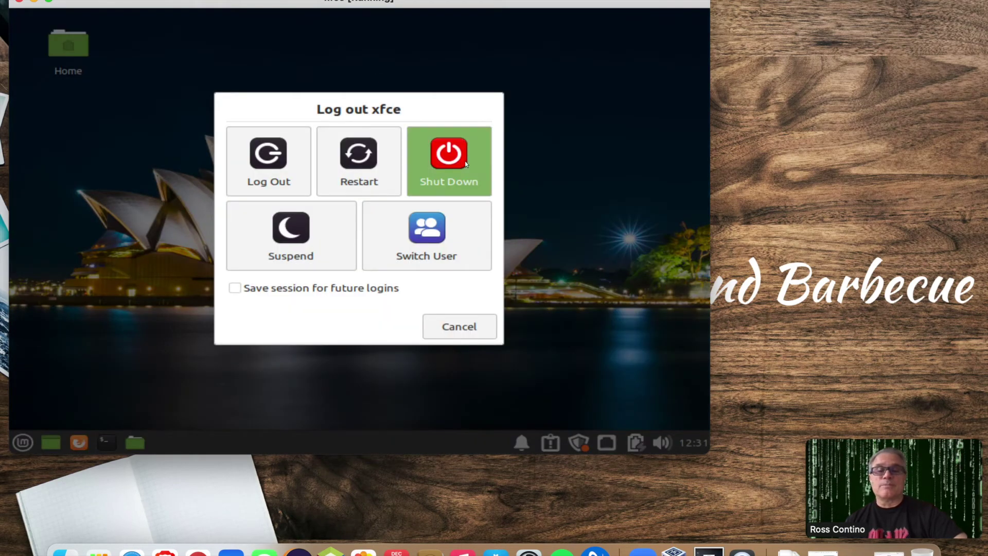
{"action": "left_click", "coordinate": [465, 161]}
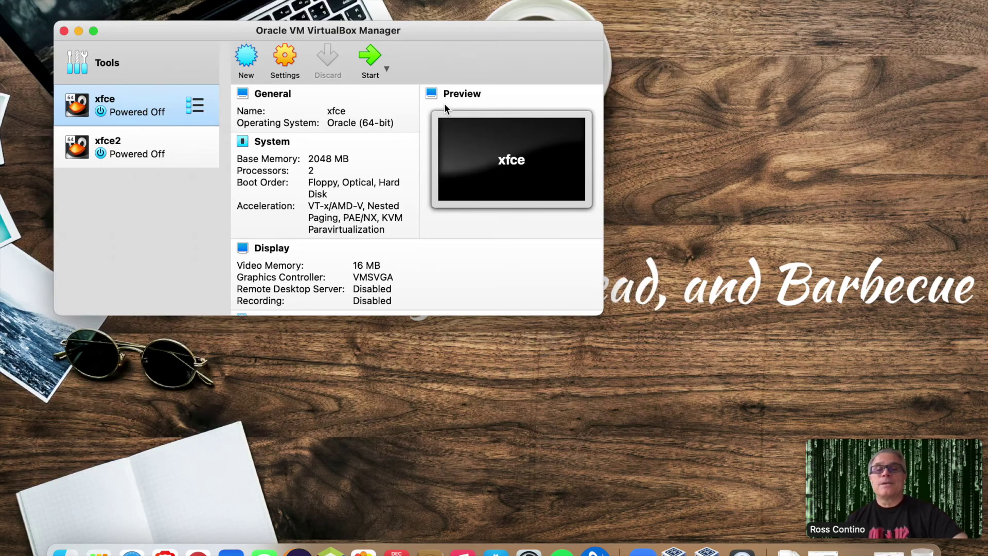
{"action": "left_click", "coordinate": [62, 31]}
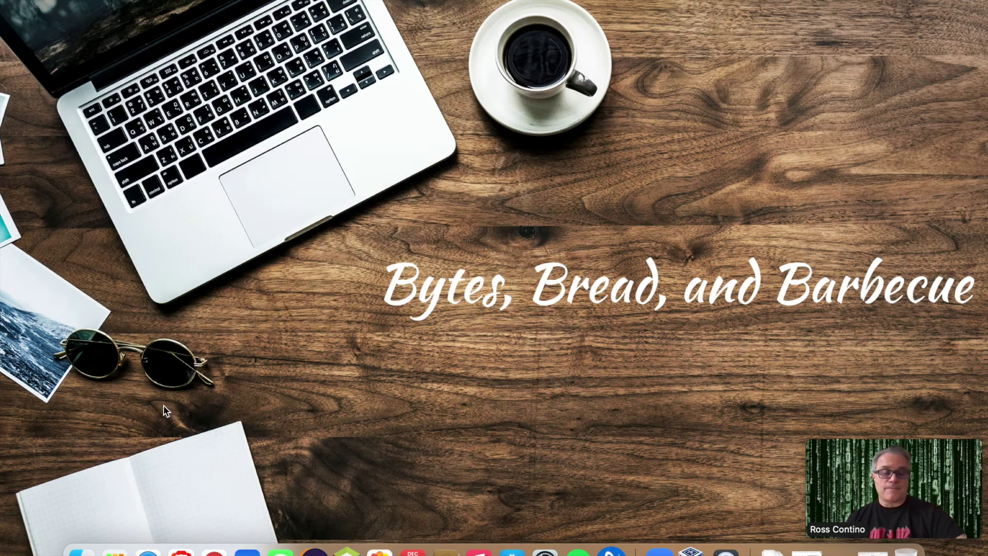
{"action": "left_click", "coordinate": [81, 551]}
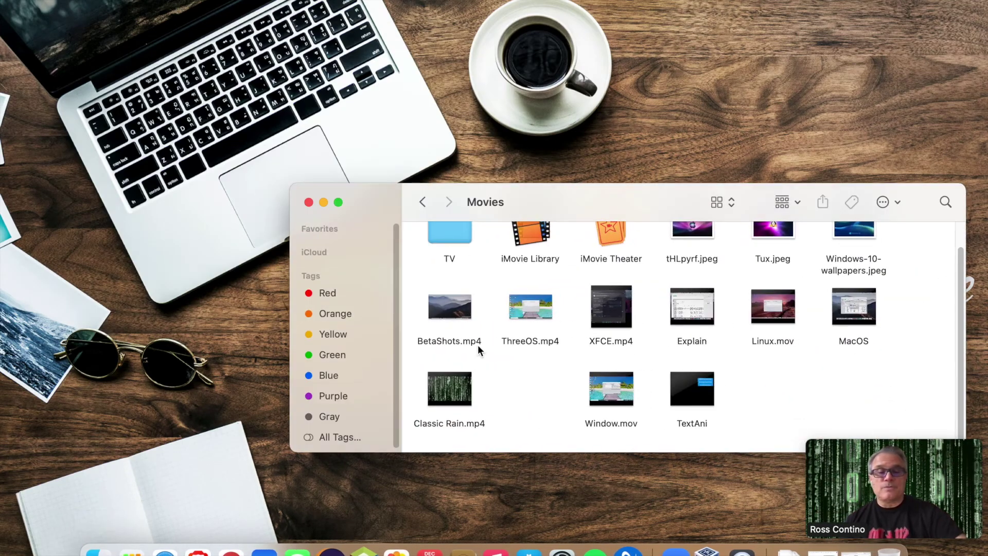
- Select XFCE.mp4 in the Movies folder and open it for playback
{"action": "mouse_move", "coordinate": [610, 315]}
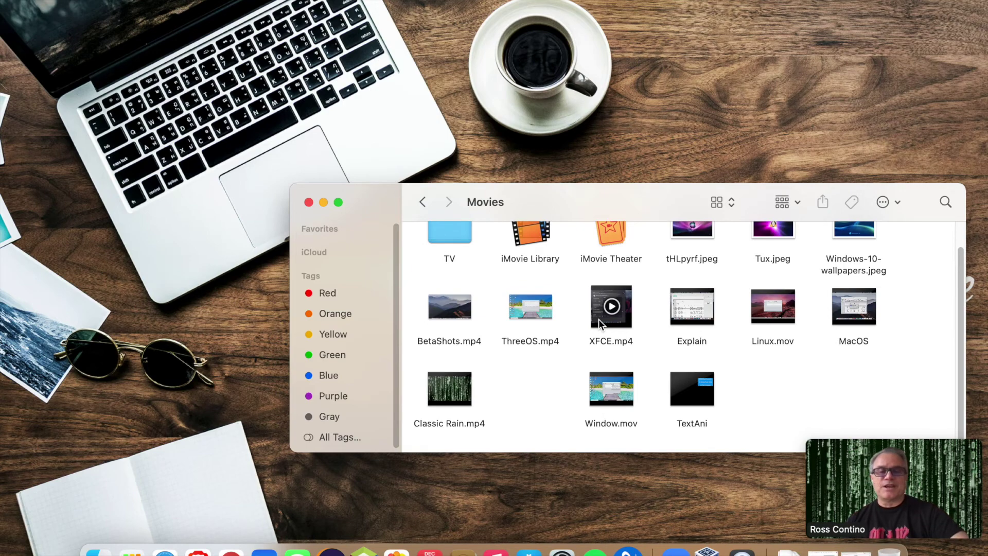
{"action": "left_click", "coordinate": [598, 319]}
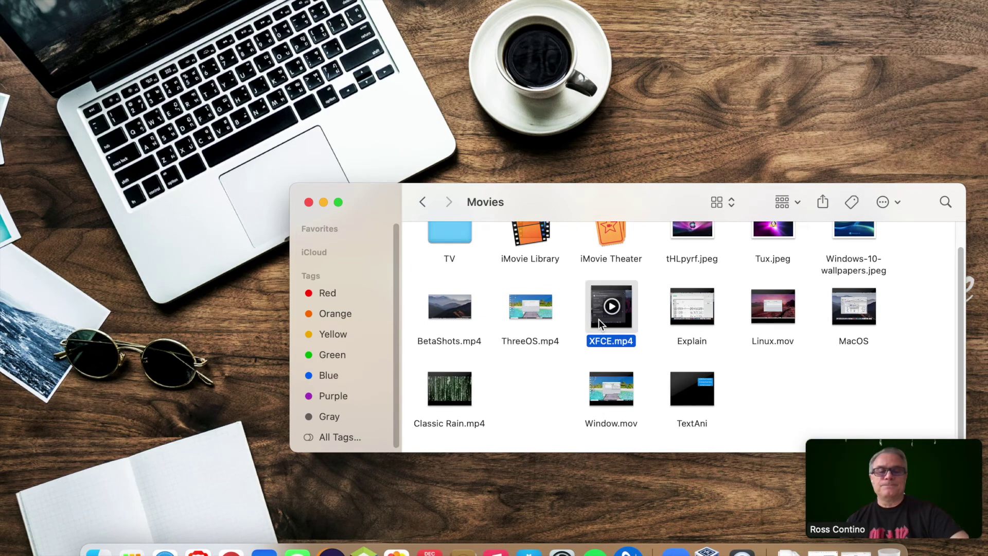
{"action": "double_click", "coordinate": [599, 320]}
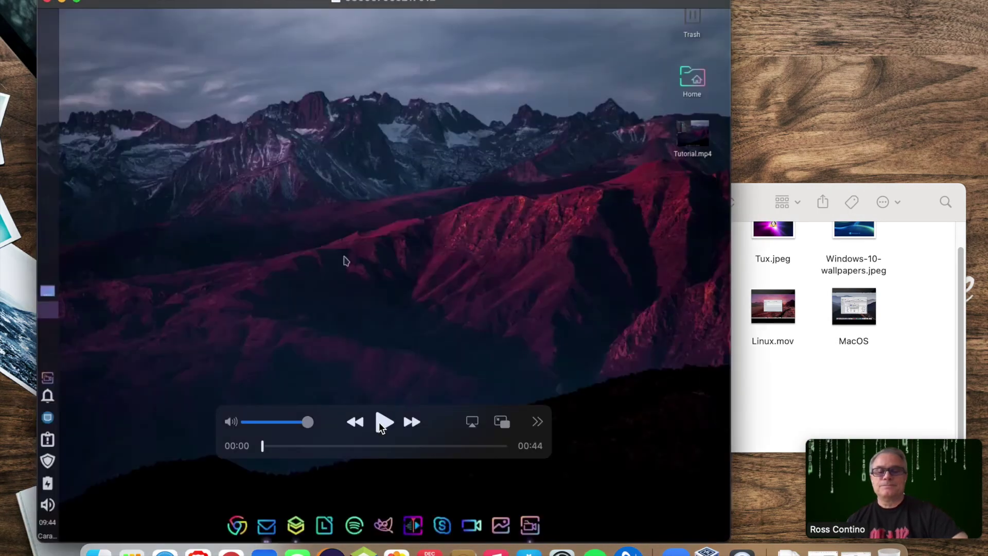
- Play the 44-second XFCE.mp4 clip to the end, then close QuickTime Player
{"action": "left_click", "coordinate": [382, 423]}
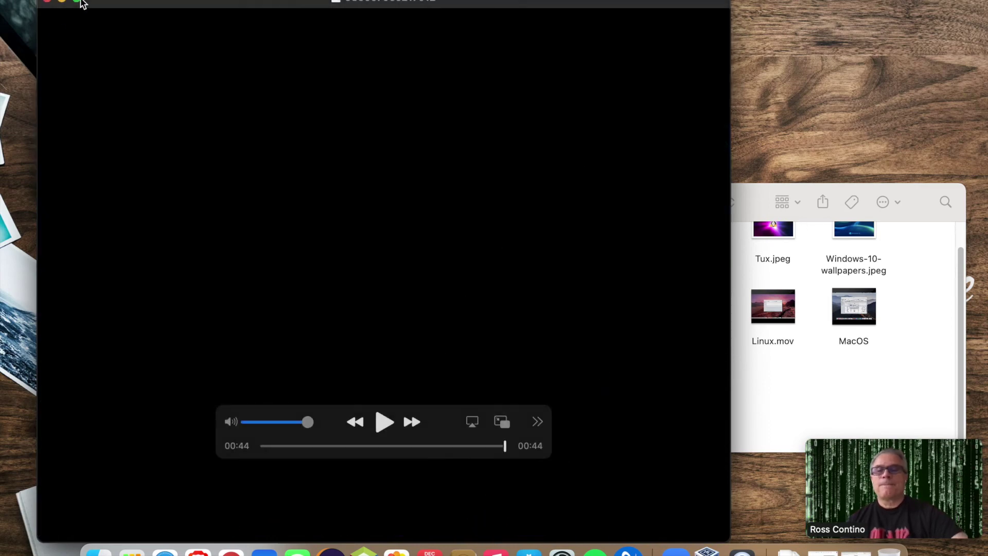
{"action": "left_click", "coordinate": [48, 3]}
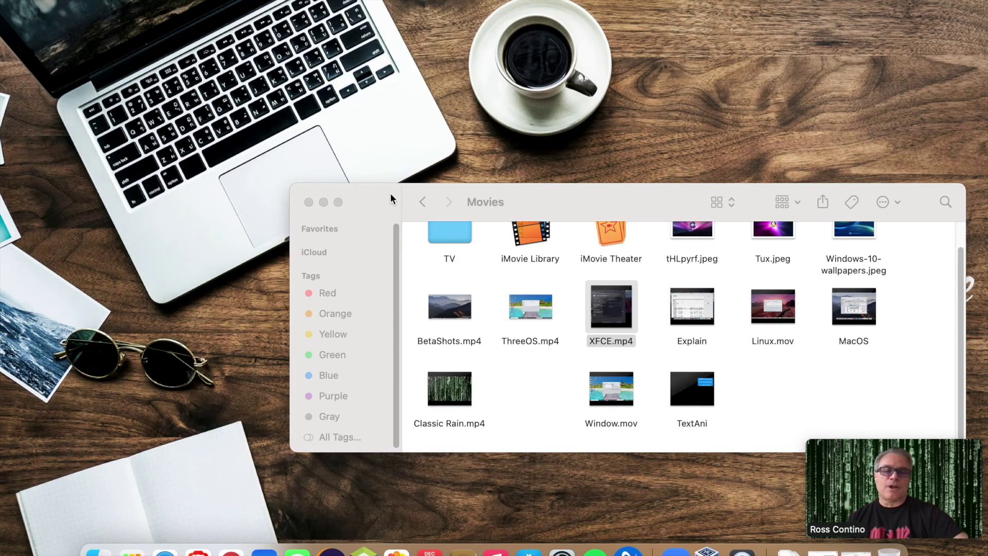
- Close the Finder Movies window to reveal the 'Bytes, Bread, and Barbecue' desktop
{"action": "left_click", "coordinate": [309, 202]}
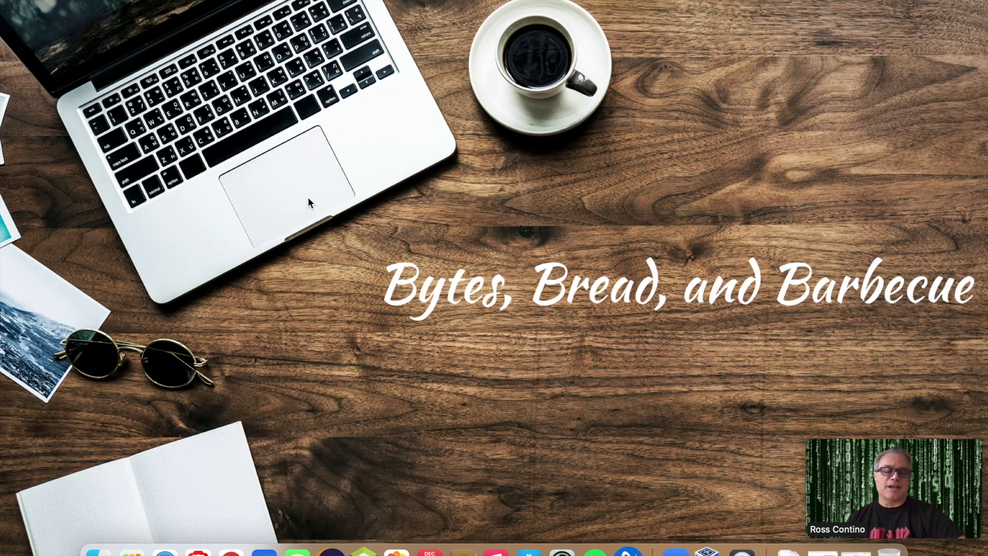